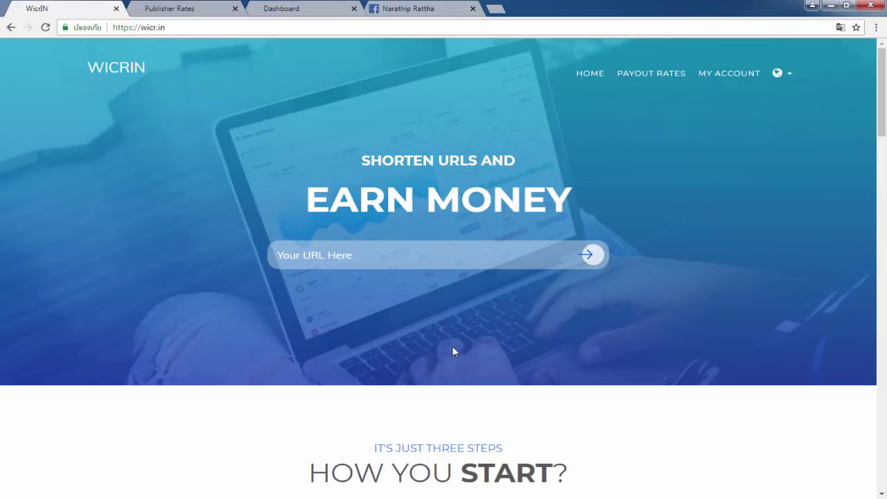
Copy the web address of the open Facebook profile and return to the WicrIN home page.
click(403, 9)
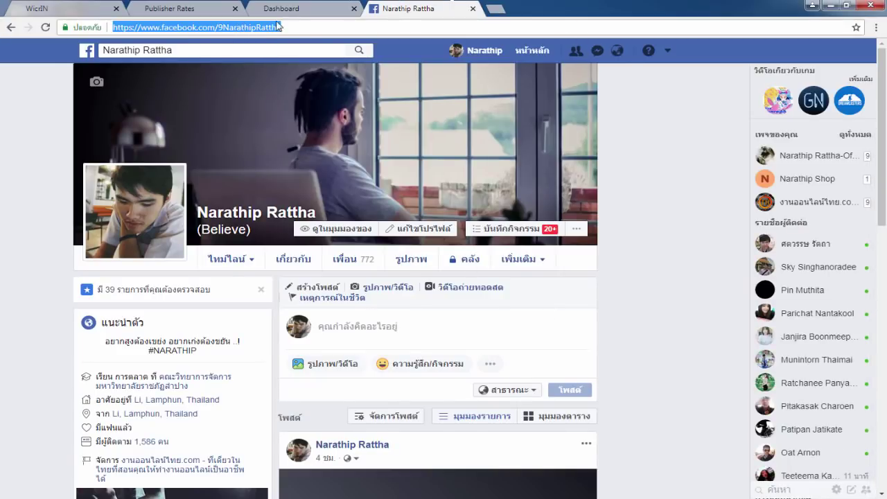
right_click(229, 27)
click(274, 69)
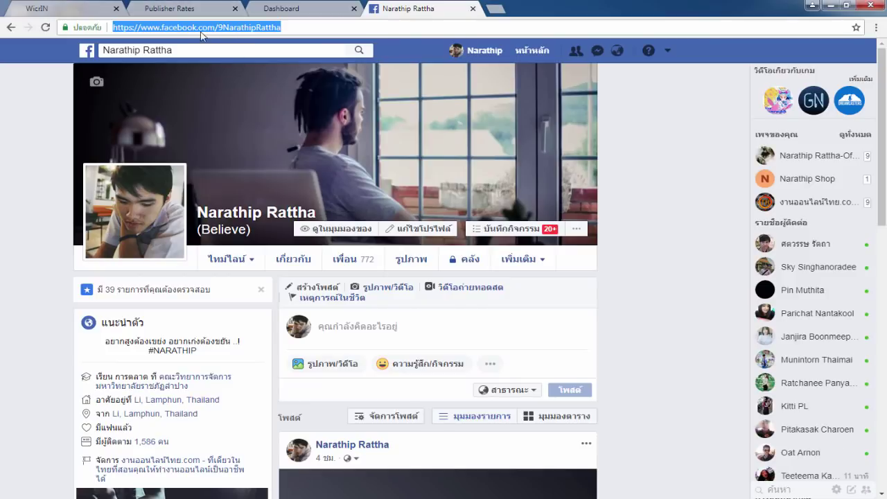
click(69, 8)
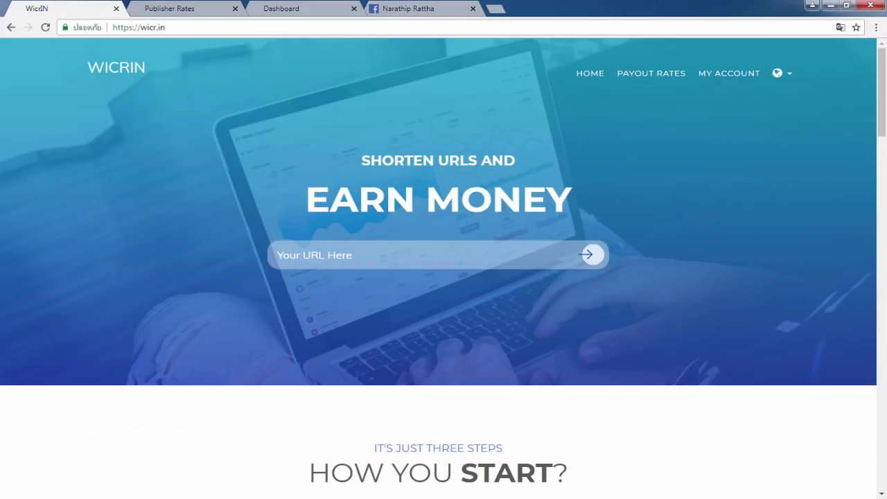
Open WicrIN's new membership registration form and examine its username, email, password and re-enter password fields.
click(725, 75)
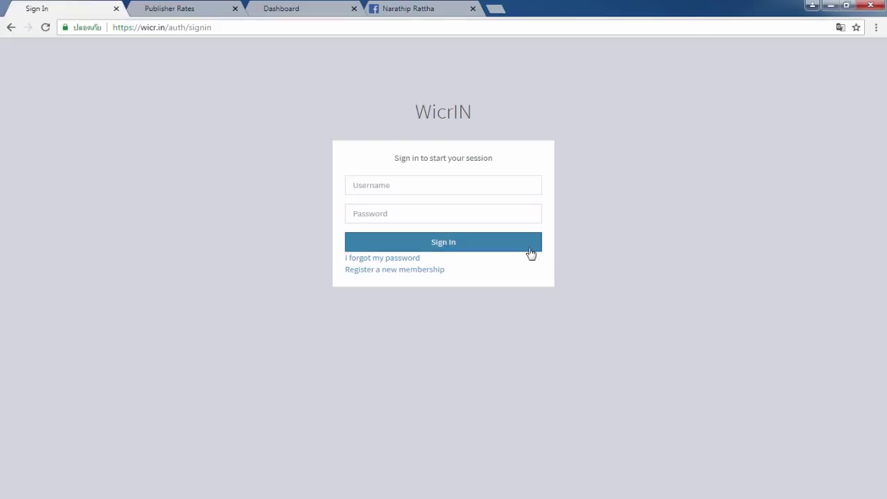
click(393, 274)
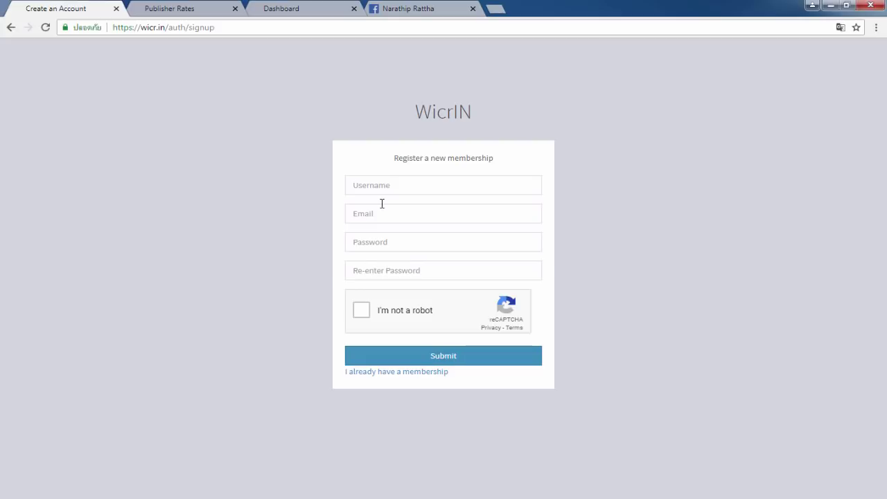
click(371, 184)
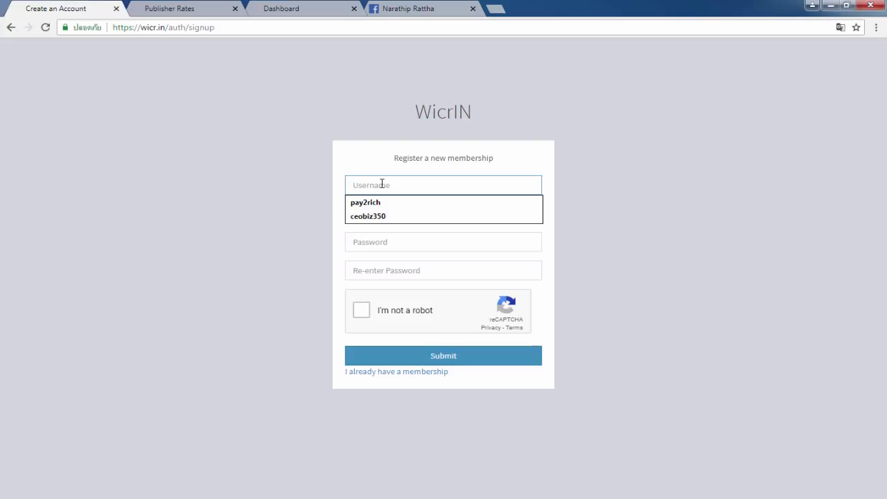
click(379, 240)
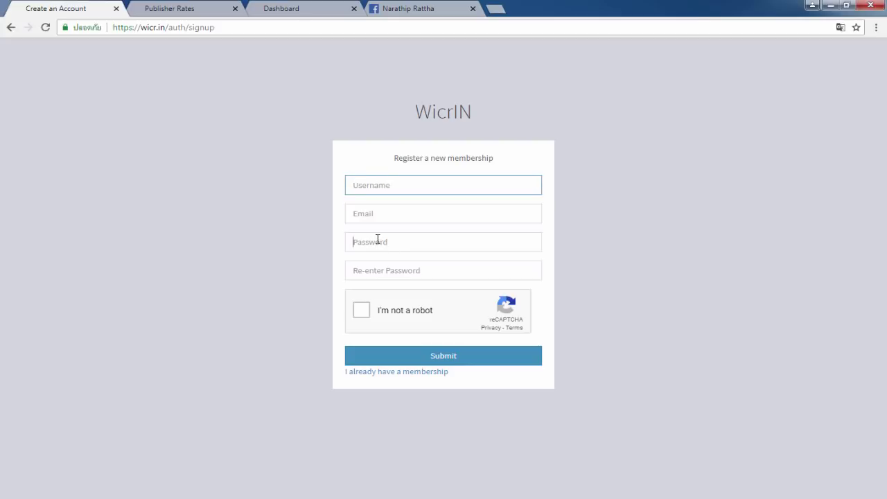
click(369, 215)
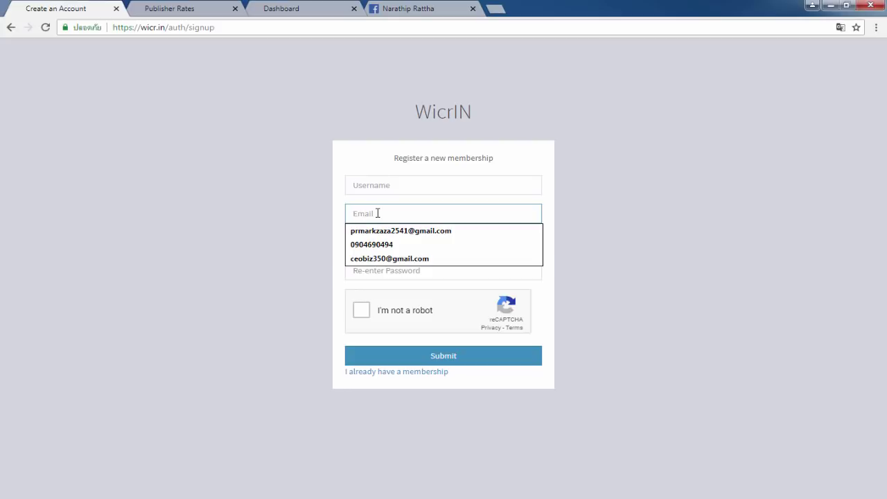
key(Escape)
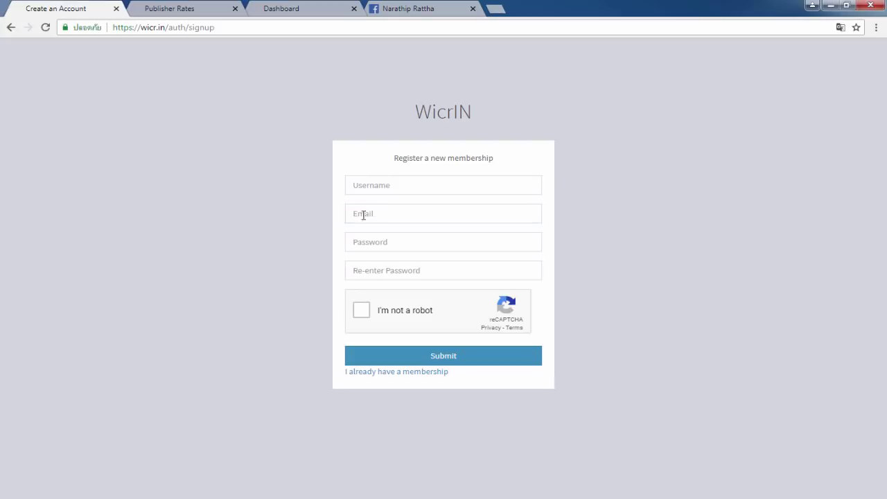
click(370, 243)
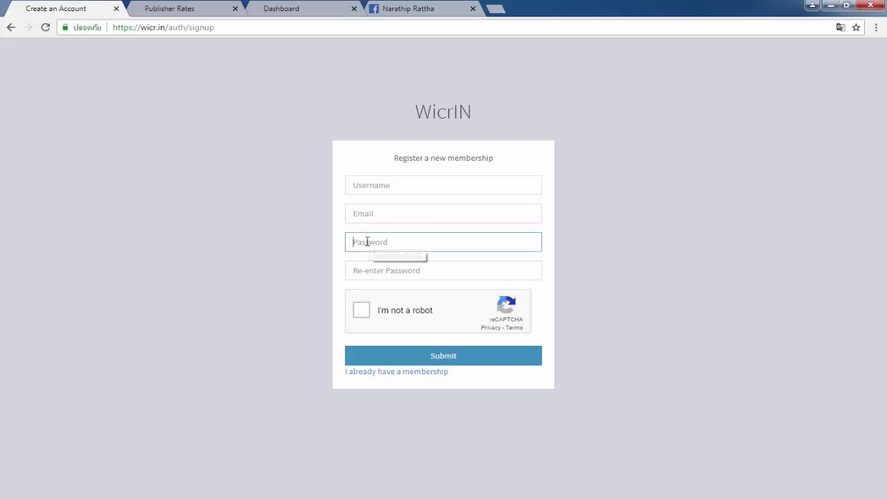
click(382, 270)
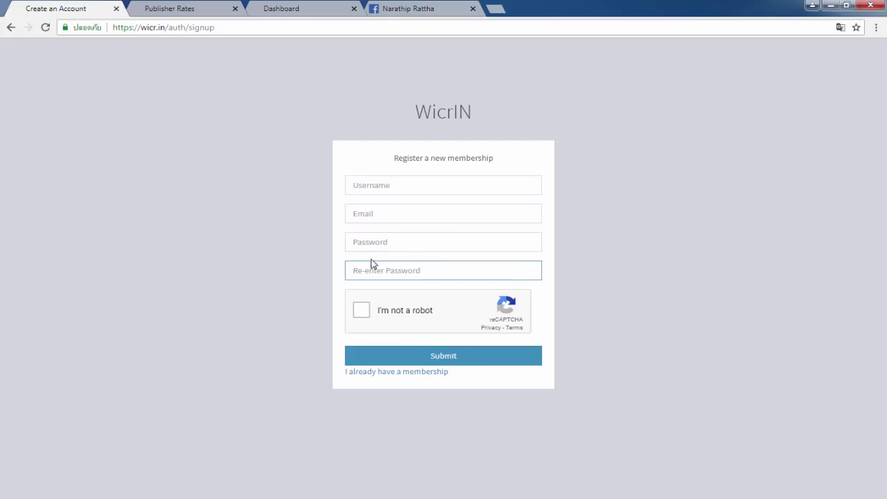
Try the registration form's reCAPTCHA challenge by selecting the images that contain cars.
click(361, 310)
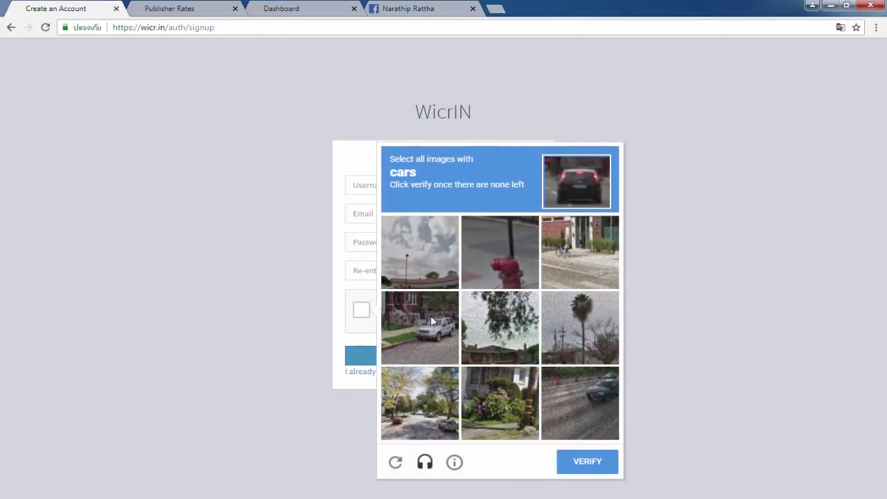
drag(388, 172, 432, 172)
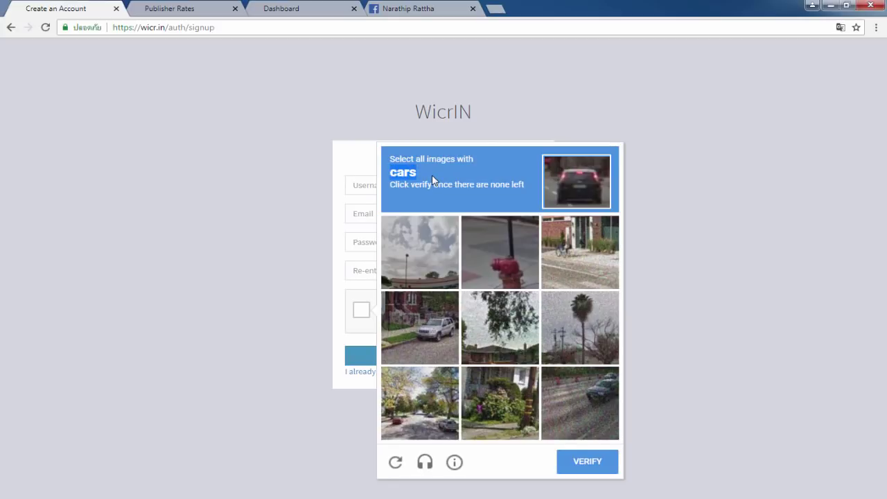
click(432, 174)
click(417, 322)
click(571, 405)
click(419, 402)
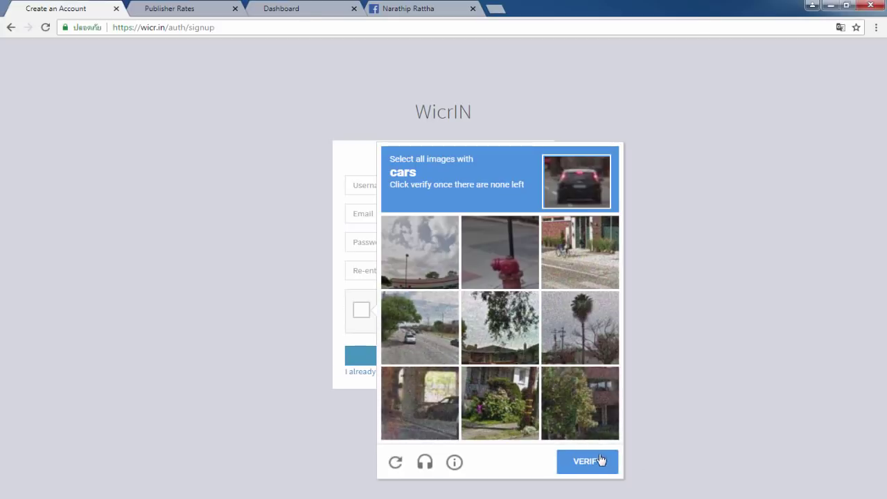
click(341, 316)
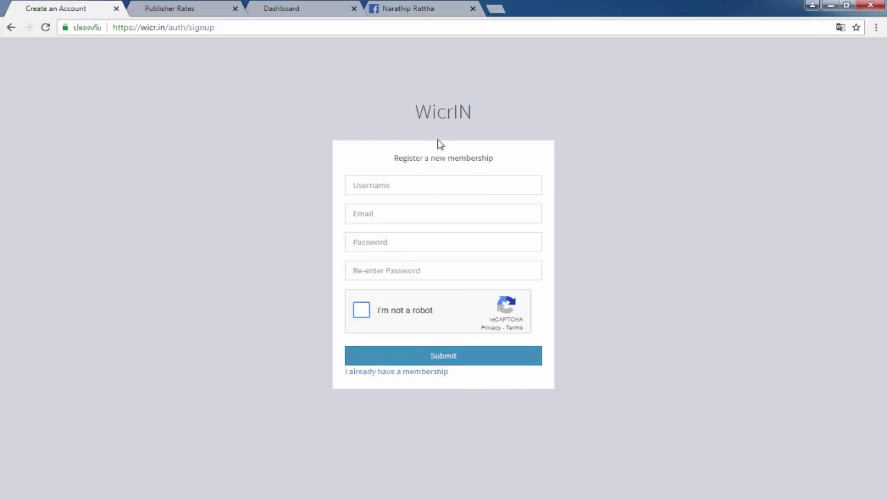
Sign in to the existing WicrIN account with its saved username and account password, and look over the dashboard statistics.
click(435, 372)
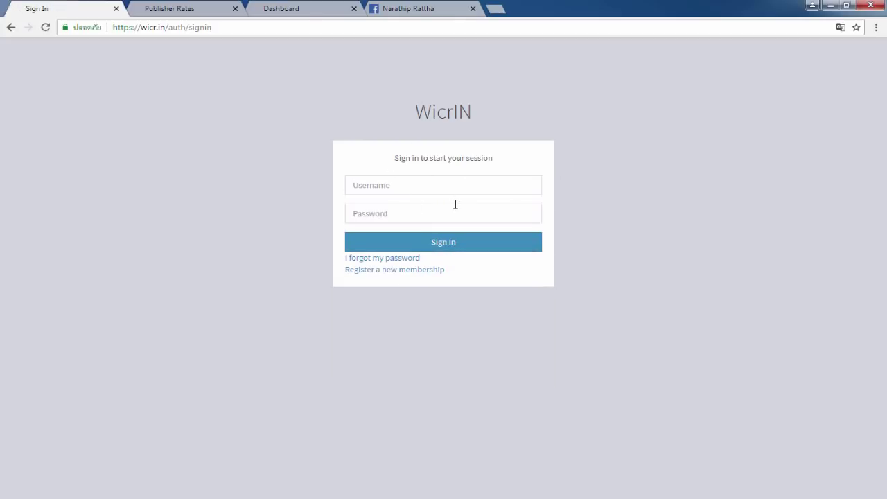
click(411, 187)
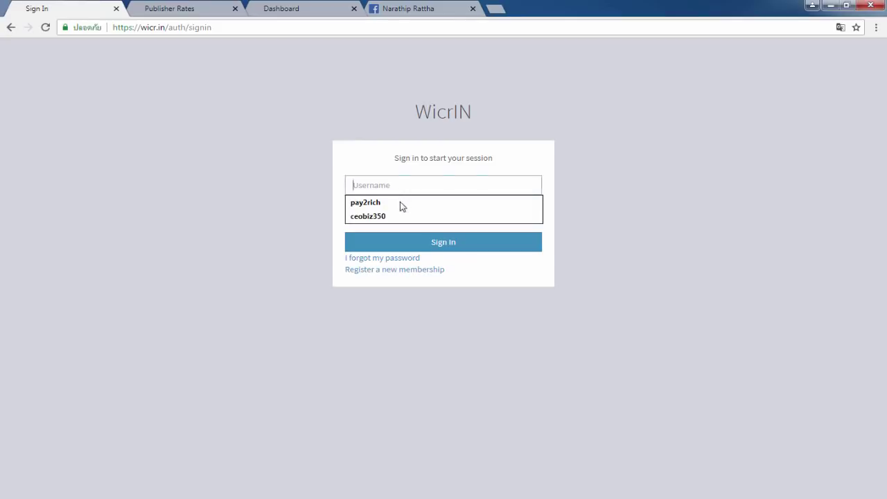
click(387, 211)
click(392, 187)
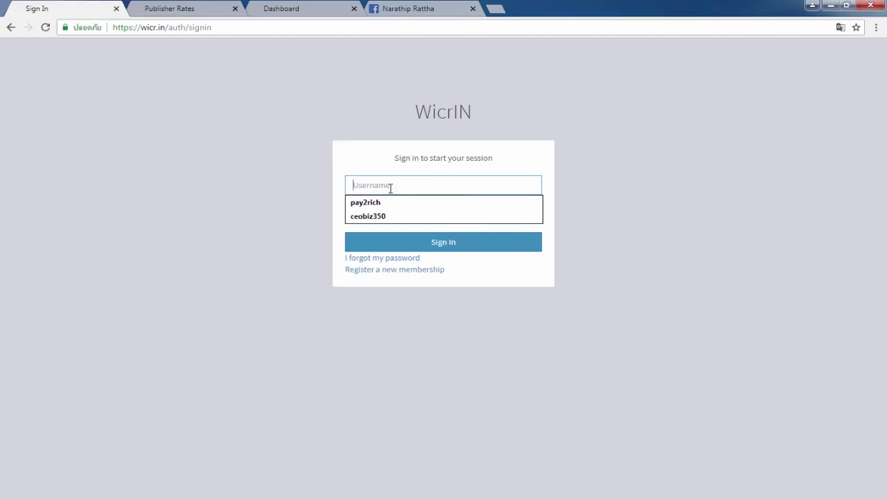
click(395, 216)
click(399, 213)
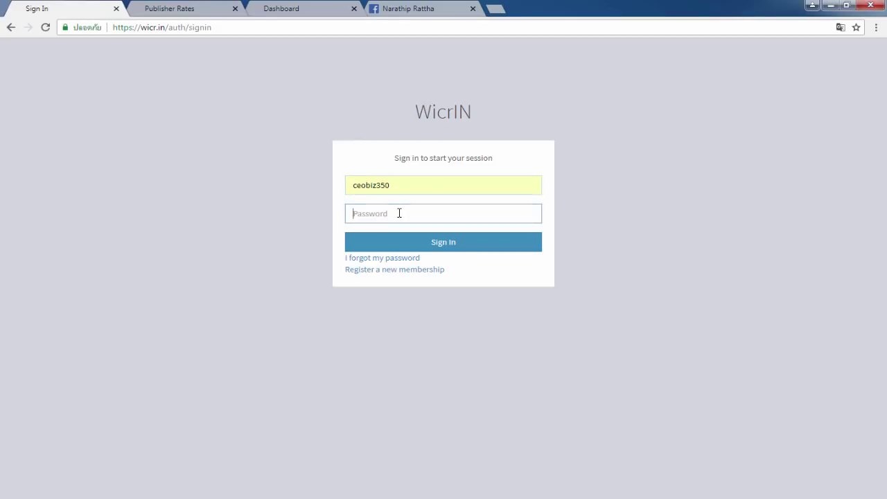
key(Return)
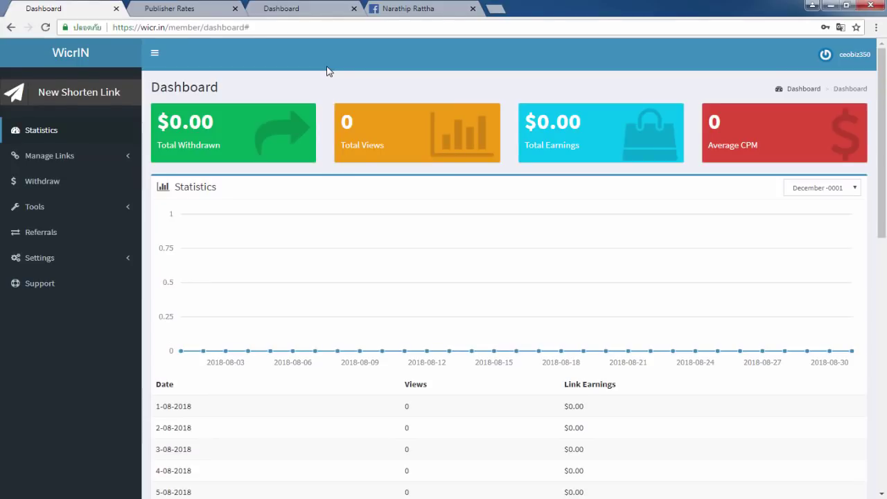
scroll(363, 325, down, 3)
scroll(363, 324, down, 4)
scroll(339, 220, up, 7)
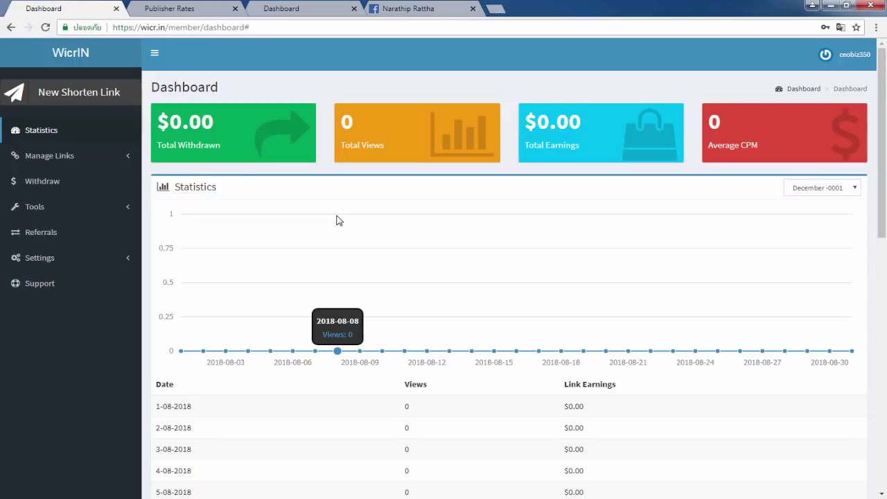
Copy the Facebook profile's URL and go back to the WicrIN member dashboard.
click(436, 9)
right_click(221, 29)
click(267, 69)
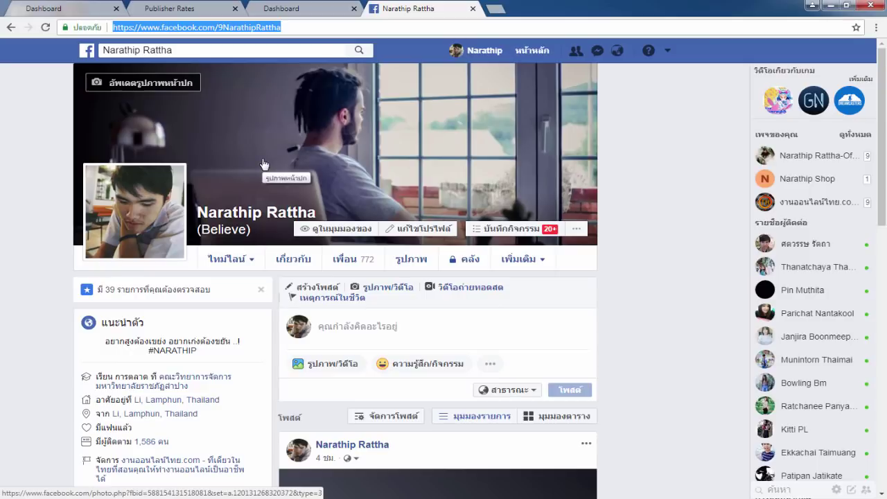
right_click(262, 28)
click(315, 75)
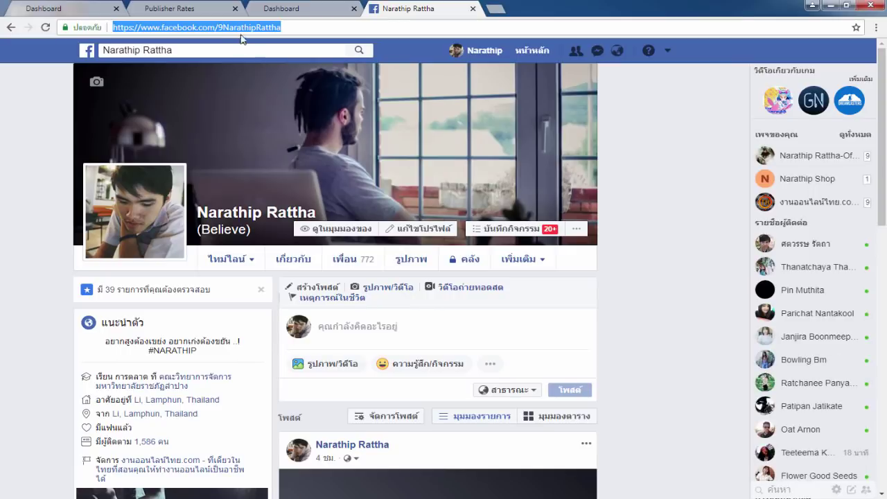
click(66, 9)
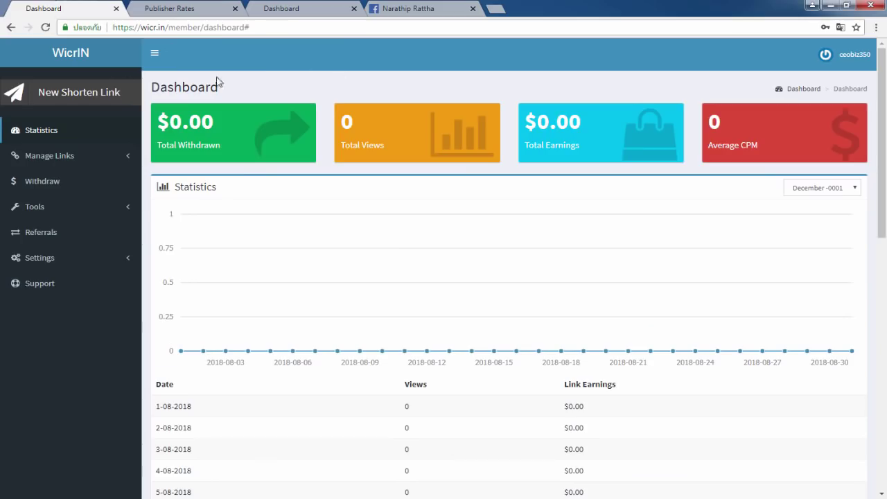
Open the new shorten link form and replace its URL entry with the copied Facebook profile address.
click(79, 95)
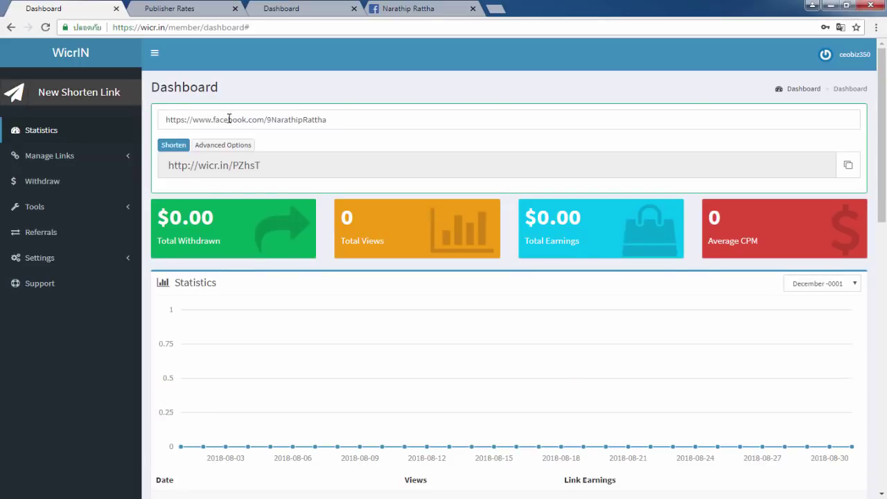
click(286, 121)
drag(170, 113, 398, 113)
key(BackSpace)
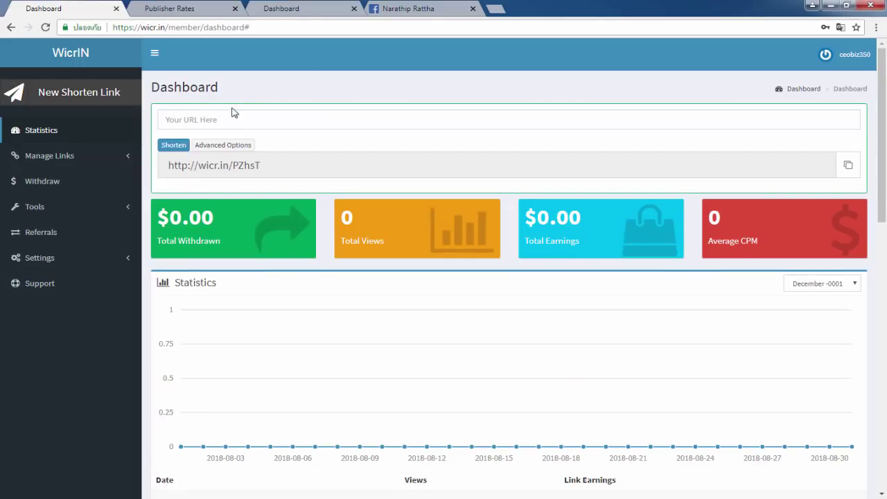
click(213, 121)
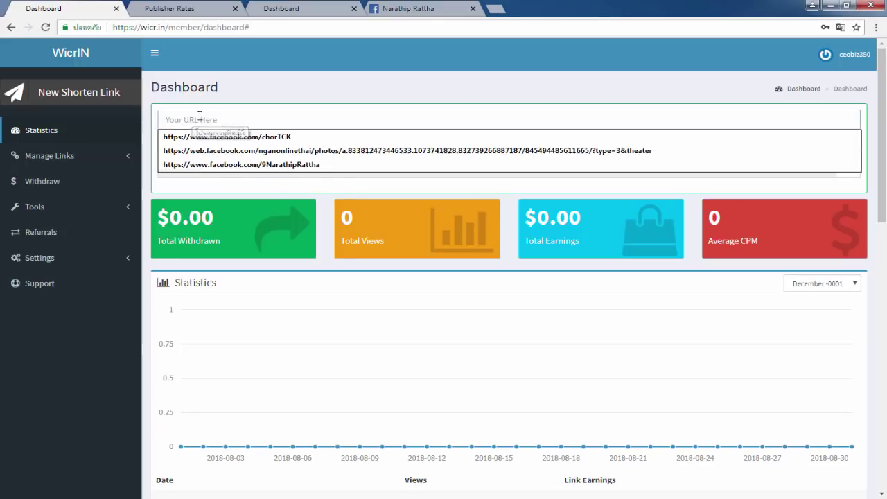
right_click(189, 115)
click(232, 187)
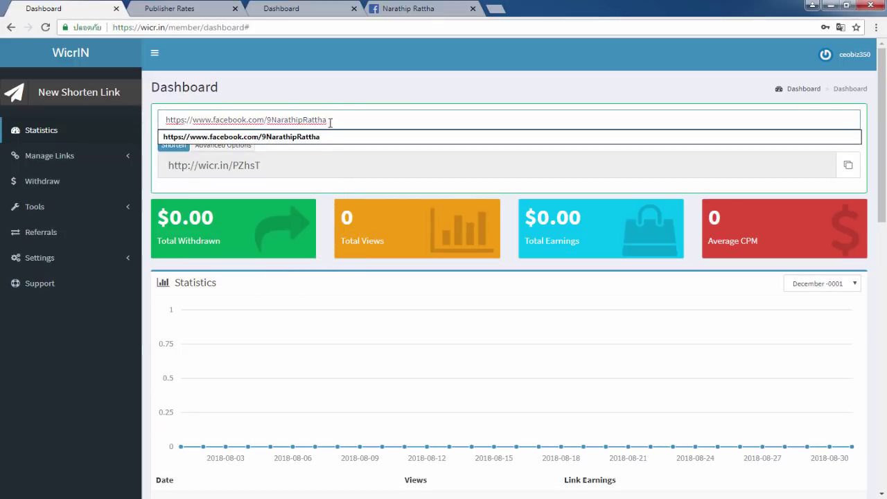
click(222, 136)
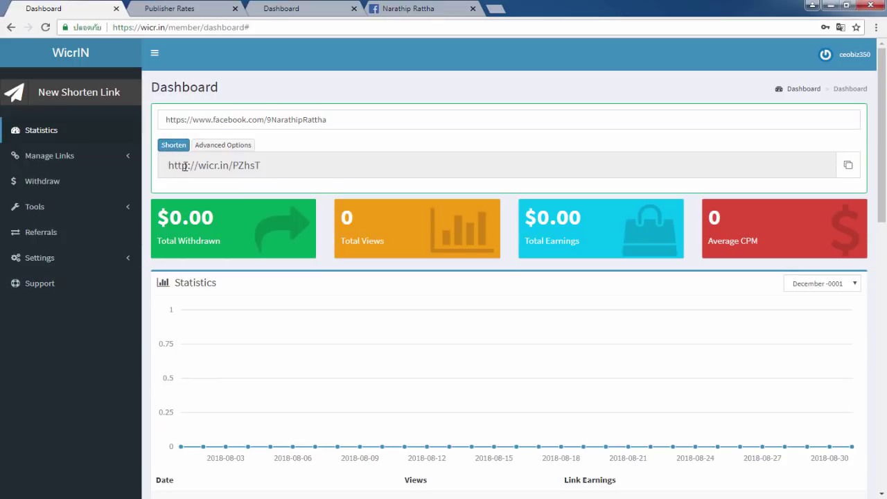
drag(167, 166, 241, 166)
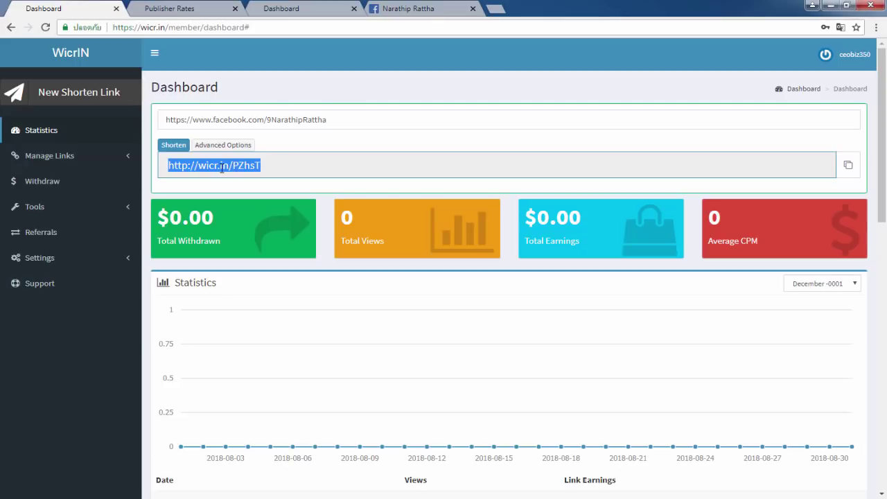
right_click(241, 165)
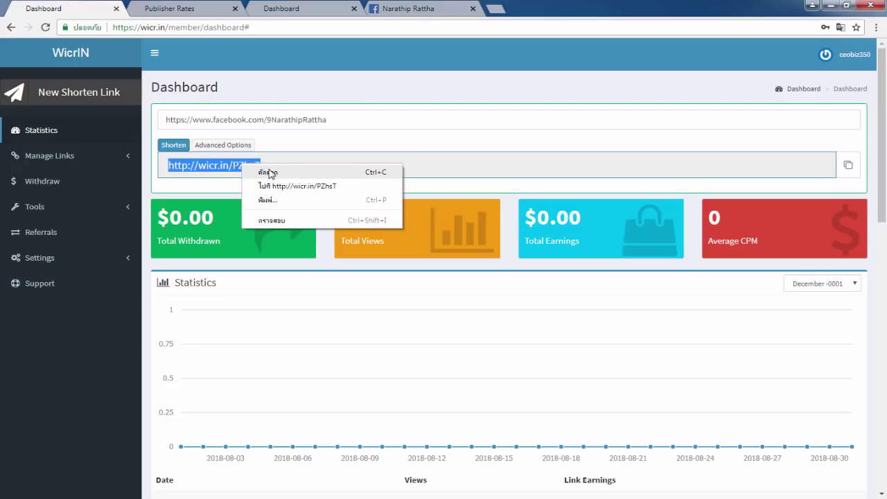
click(272, 172)
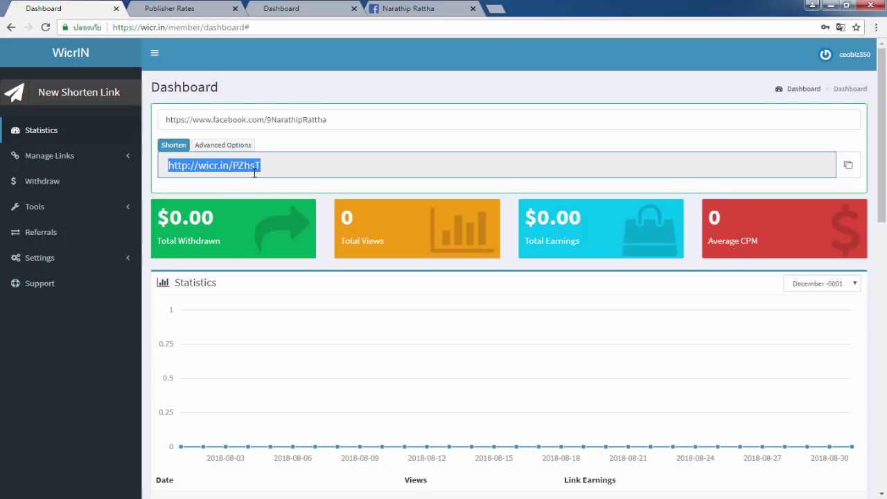
Open the copied short link in a guest browser window and look over its captcha page.
click(809, 6)
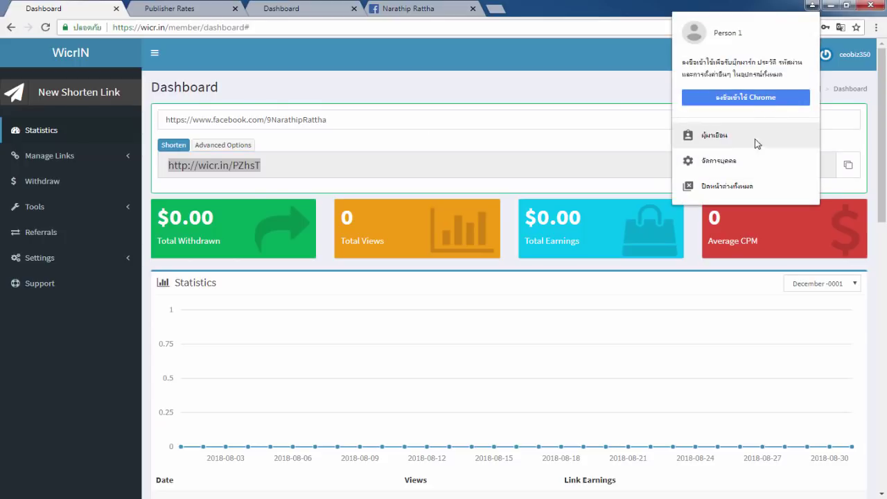
right_click(220, 27)
click(255, 88)
key(Return)
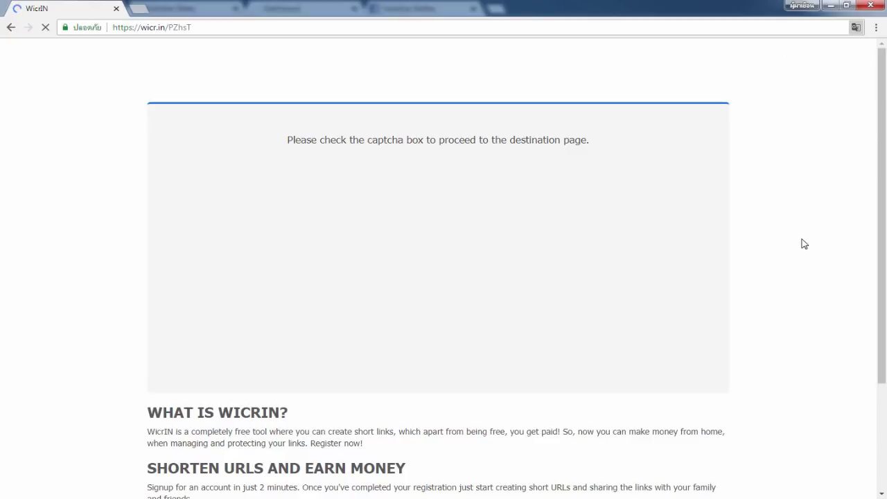
scroll(771, 197, down, 3)
scroll(772, 196, up, 3)
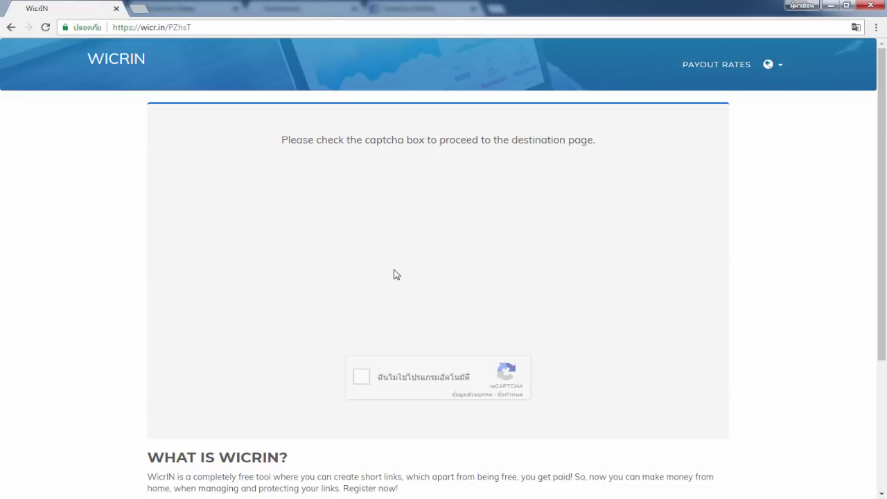
Complete the captcha by picking the three pictures with mountains or hills and verifying the selection.
click(361, 377)
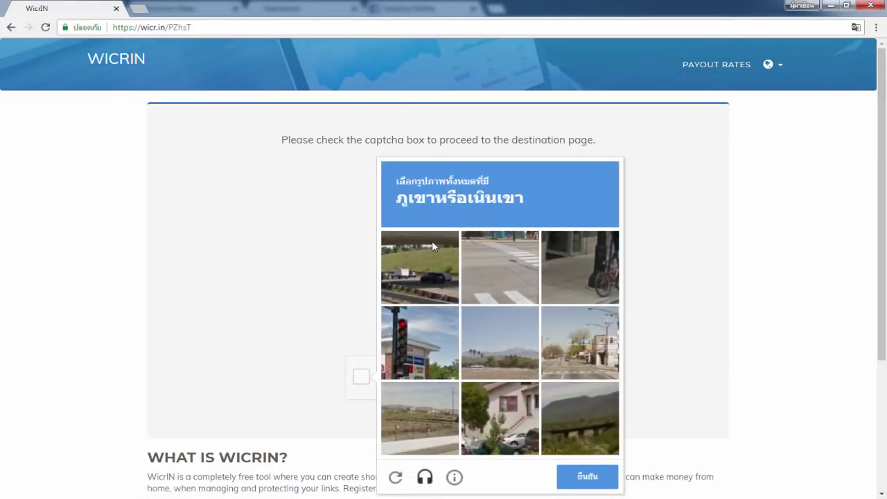
scroll(431, 240, down, 1)
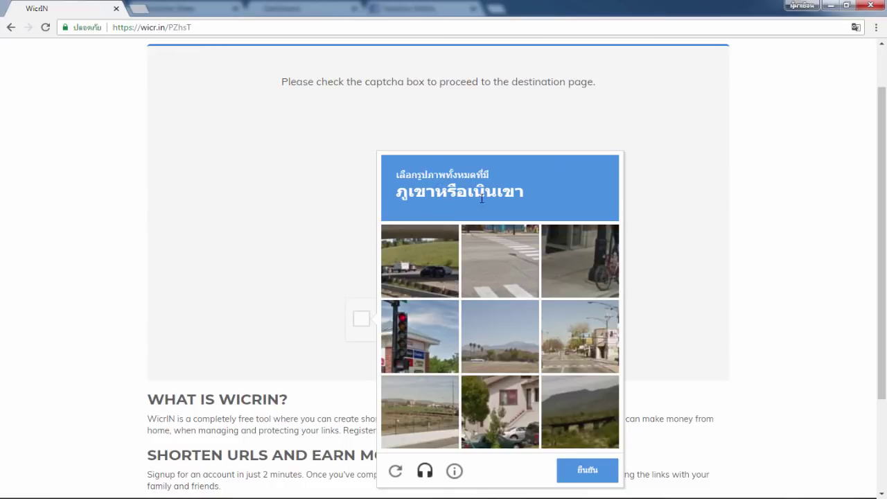
click(575, 414)
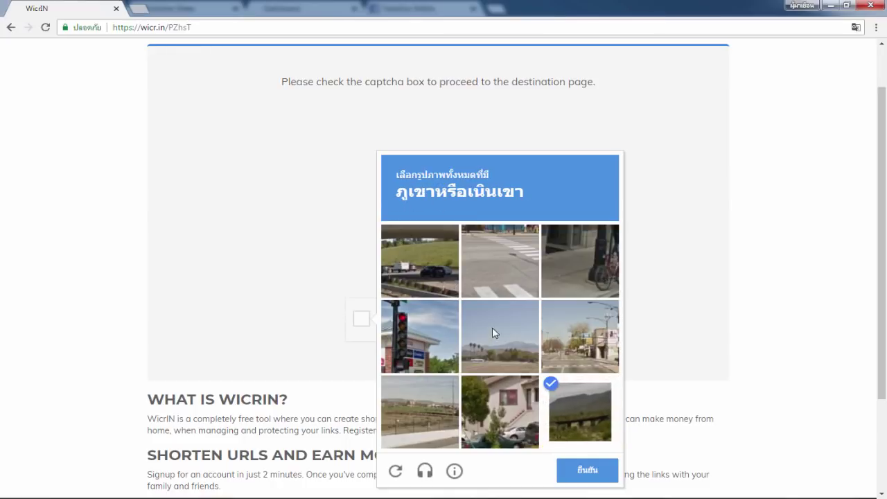
click(494, 332)
click(410, 418)
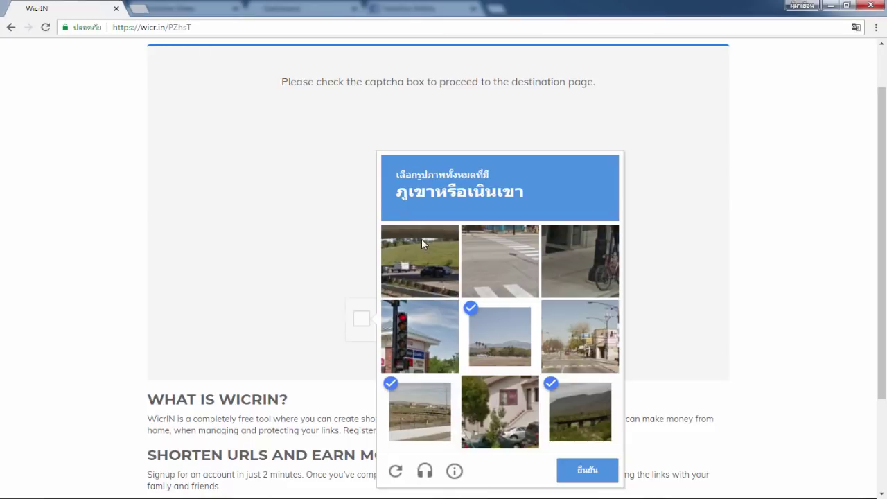
click(591, 473)
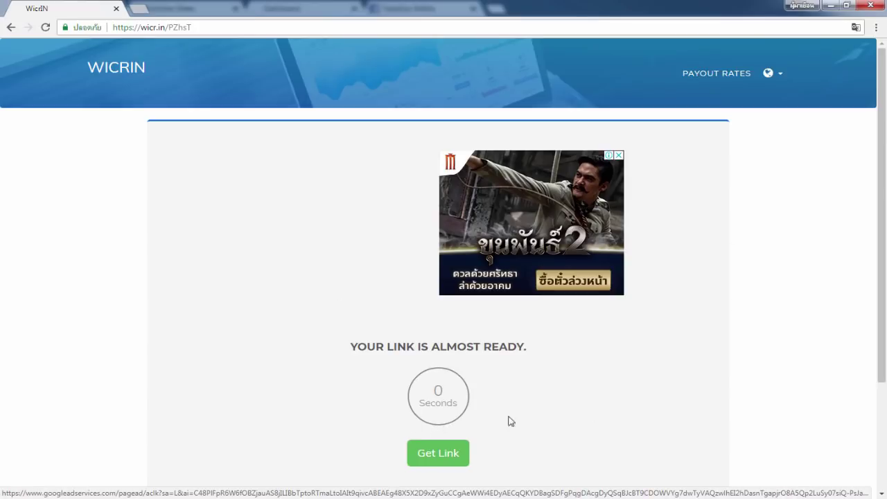
Look over the ad page's countdown and get the link to proceed to the destination Facebook profile.
scroll(836, 254, down, 2)
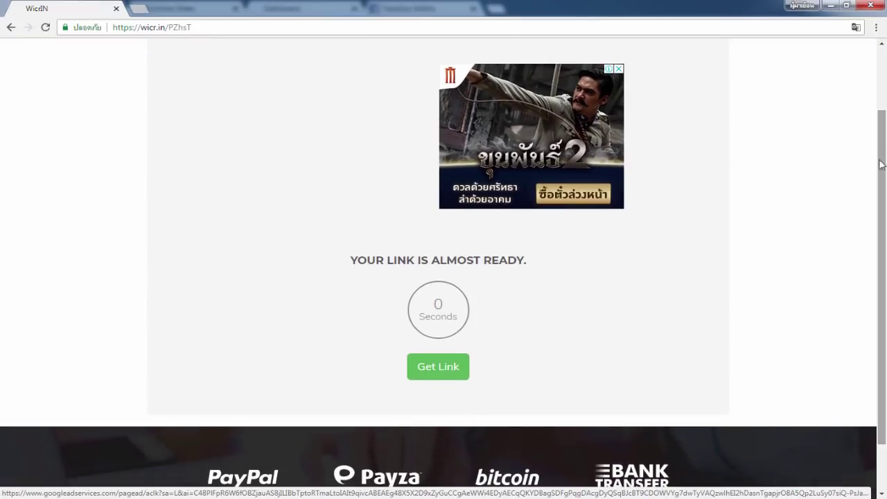
drag(354, 260, 563, 289)
click(504, 263)
scroll(460, 349, up, 1)
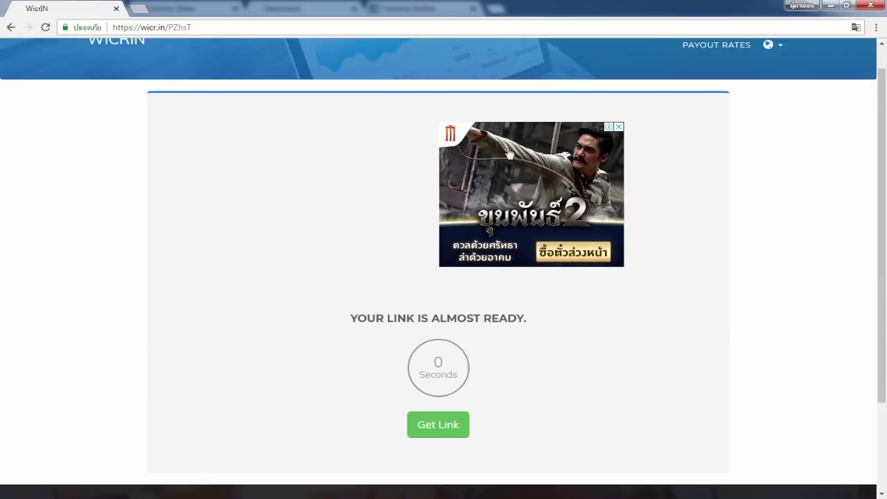
triple_click(435, 360)
scroll(447, 323, down, 2)
click(448, 251)
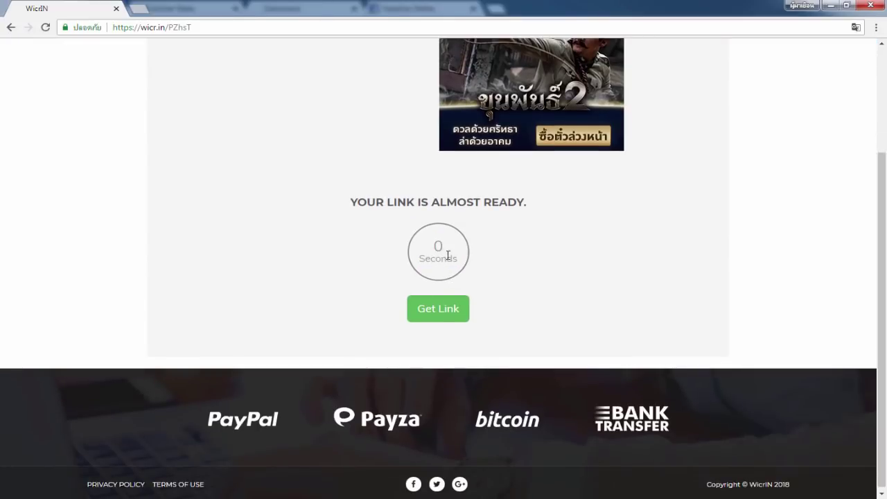
click(442, 311)
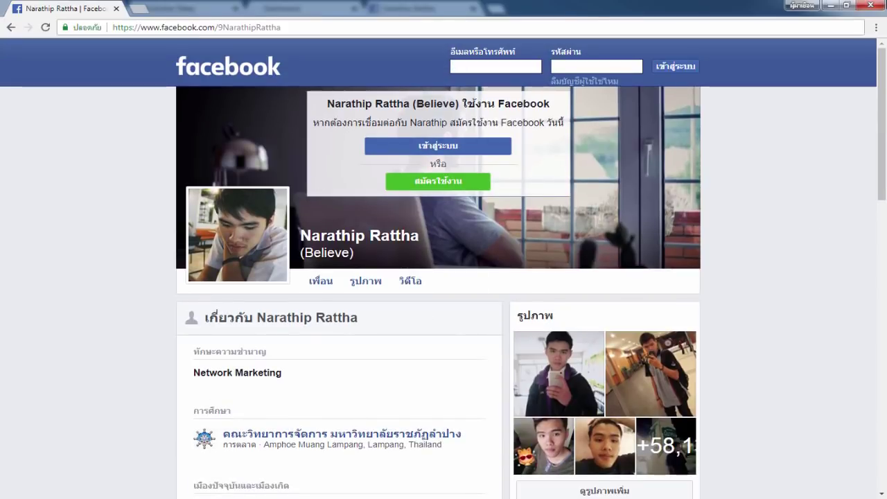
Close the guest window, look over the member dashboard's totals and reload the dashboard.
click(881, 6)
drag(190, 218, 368, 217)
drag(525, 217, 745, 217)
click(731, 239)
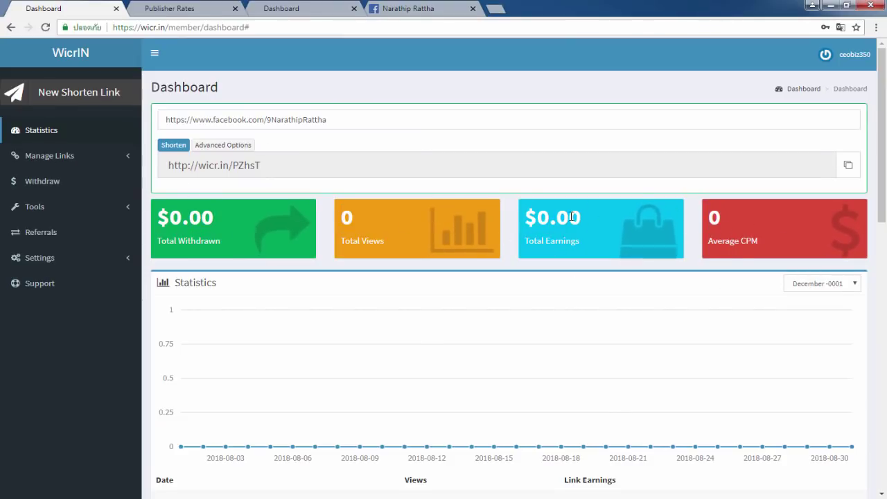
click(45, 27)
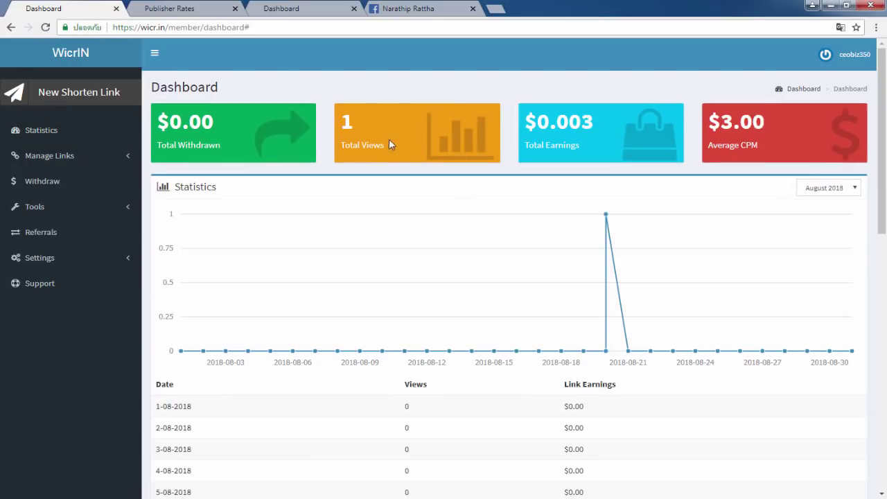
Examine the total views, total earnings and average CPM figures on the reloaded dashboard.
drag(574, 122, 600, 125)
click(339, 123)
drag(337, 122, 372, 122)
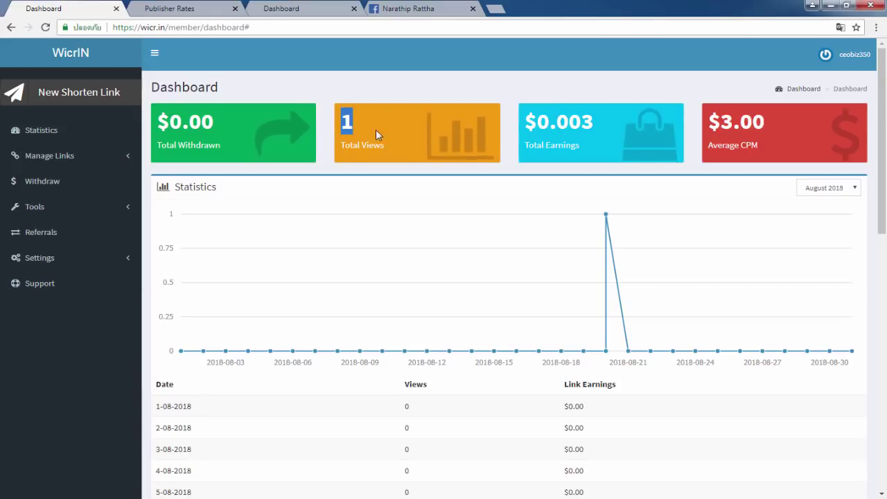
double_click(350, 130)
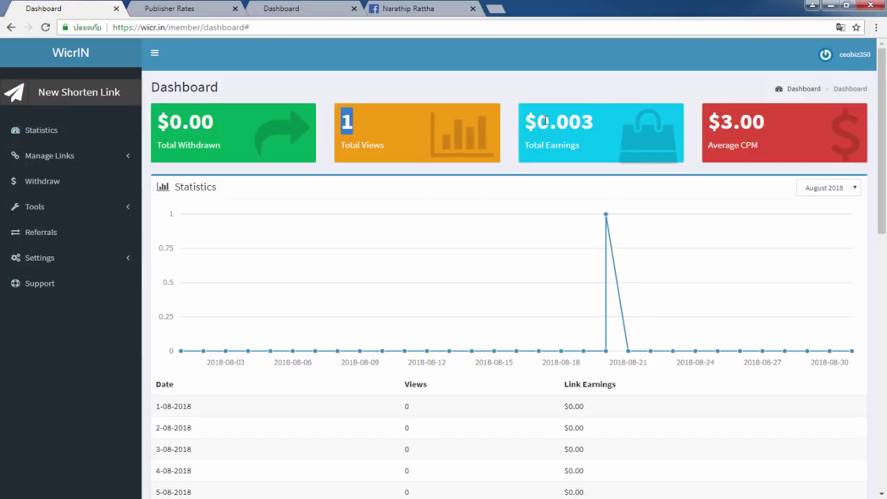
drag(593, 122, 525, 122)
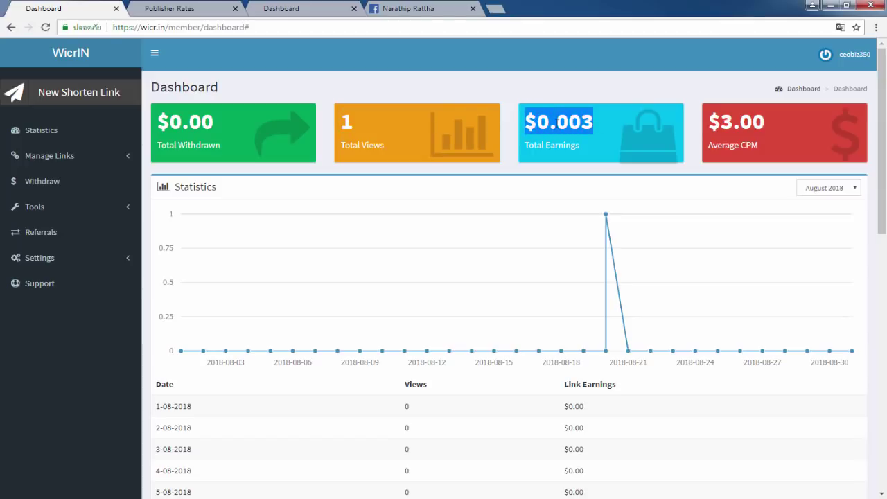
click(588, 122)
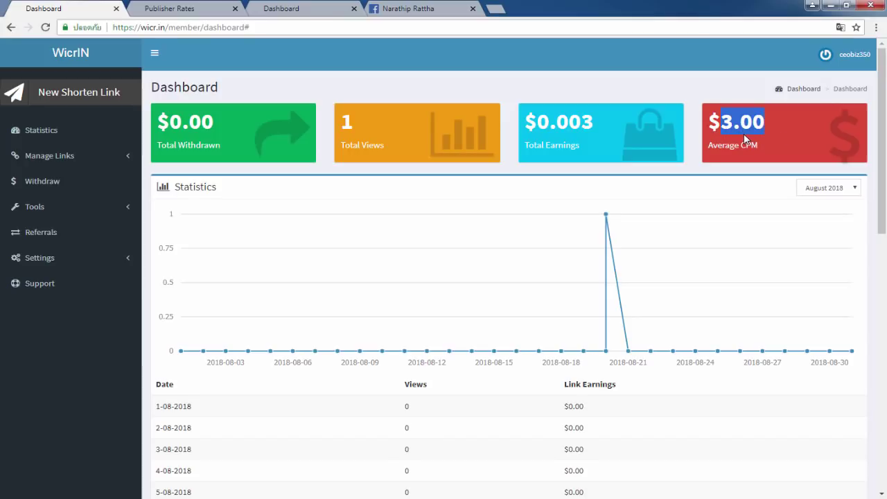
double_click(347, 122)
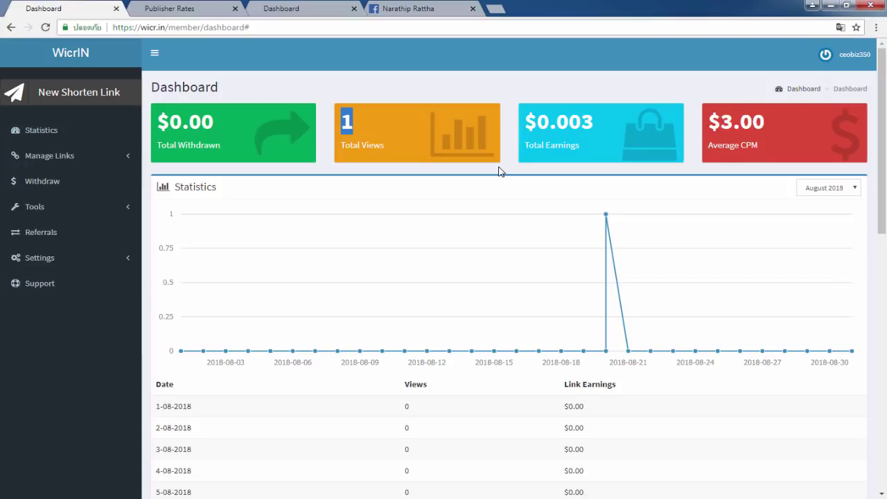
Switch to the Windows Calculator, place it over the dashboard and multiply 17 by 1000.
key(super)
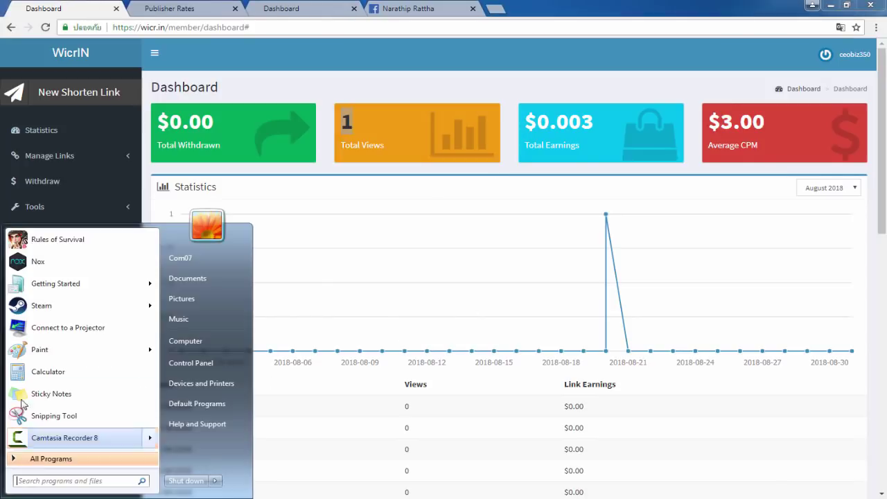
click(64, 378)
drag(102, 56, 531, 181)
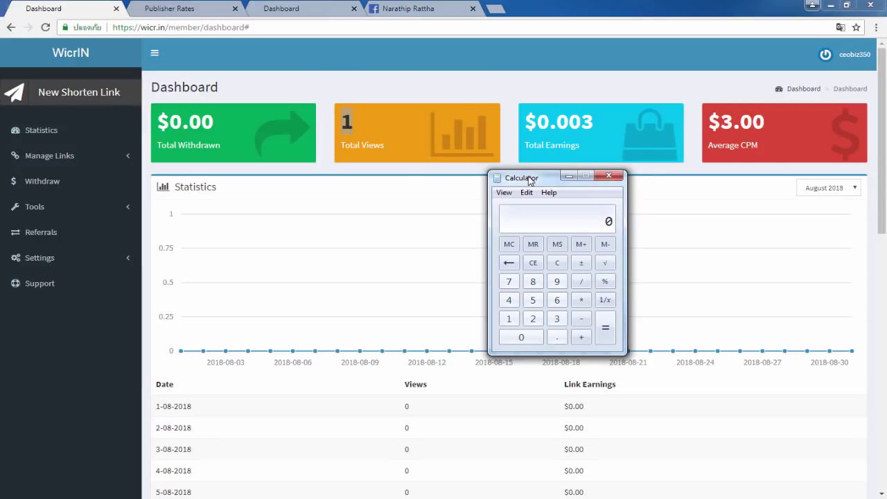
text(17)
drag(602, 219, 575, 194)
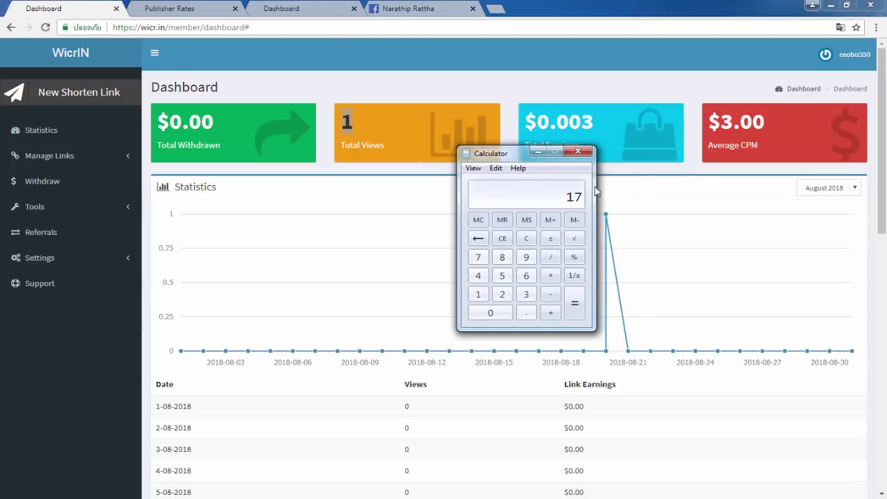
text(*1)
text(000)
key(Return)
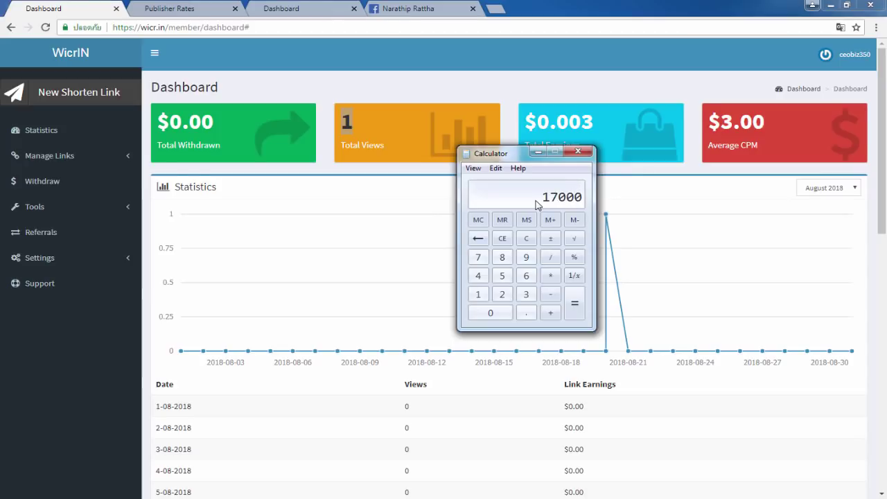
Divide the calculated result by 3 and by 30, and return to the WicrIN dashboard.
text(/3)
key(Return)
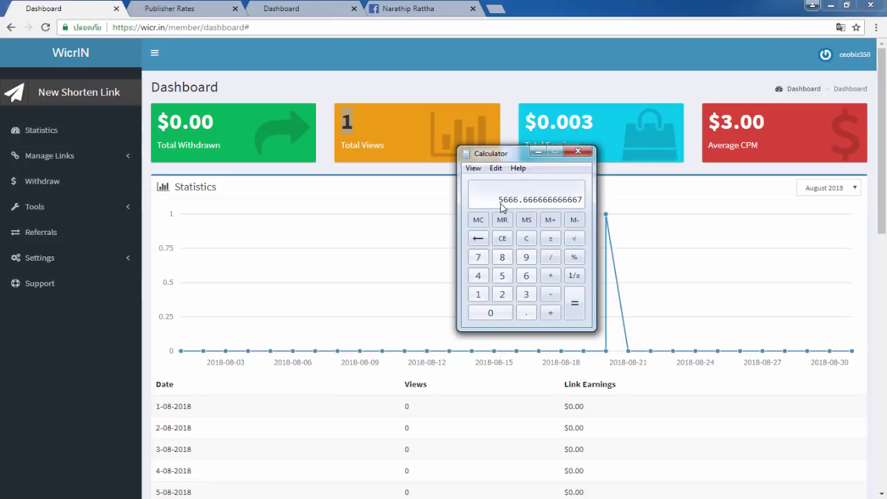
key(slash)
text(30)
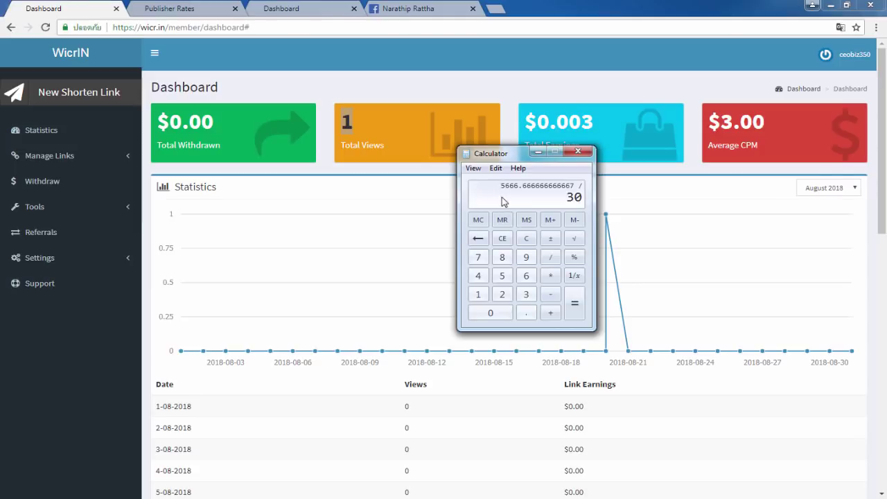
key(Return)
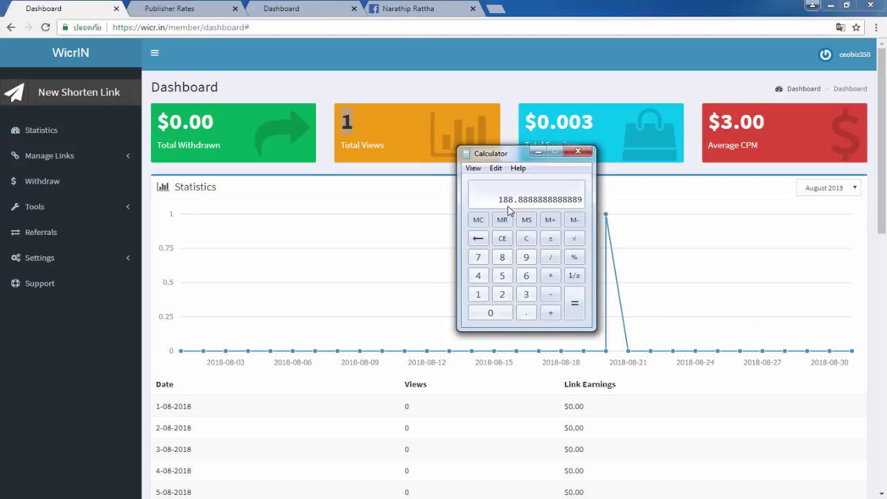
click(419, 325)
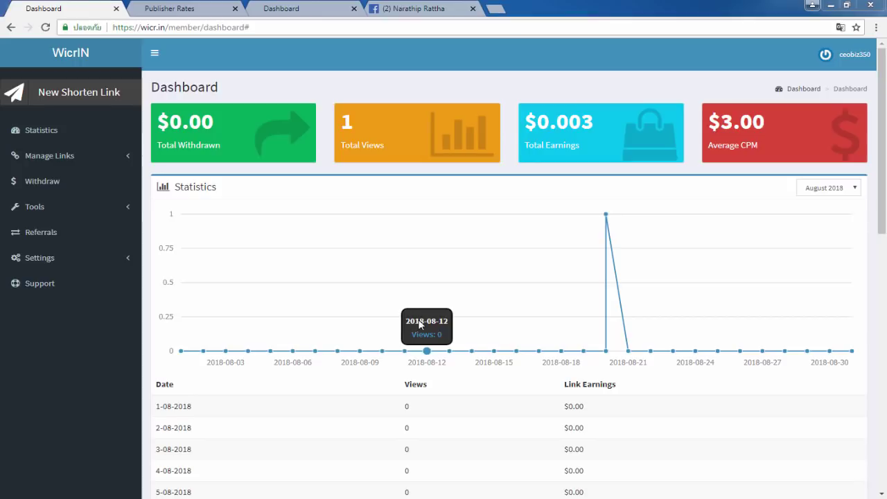
Open the account's profile settings and go through the billing address fields from first name to phone number, including the country choices.
click(75, 258)
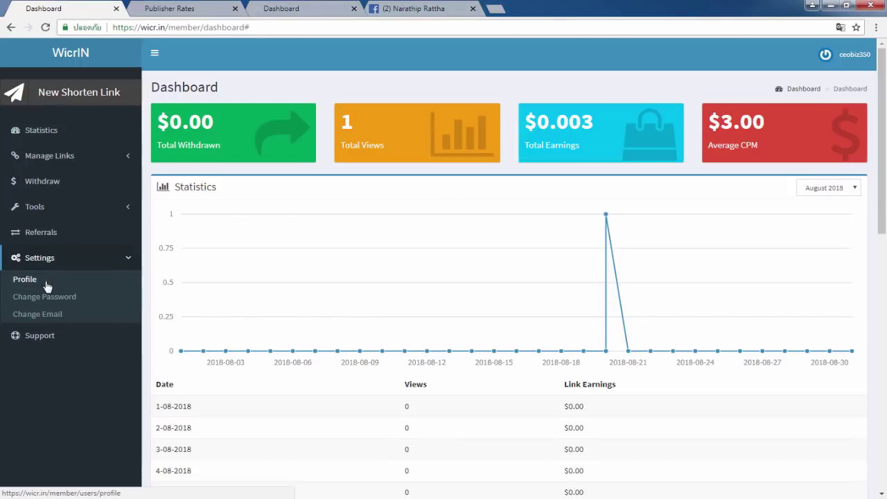
click(22, 281)
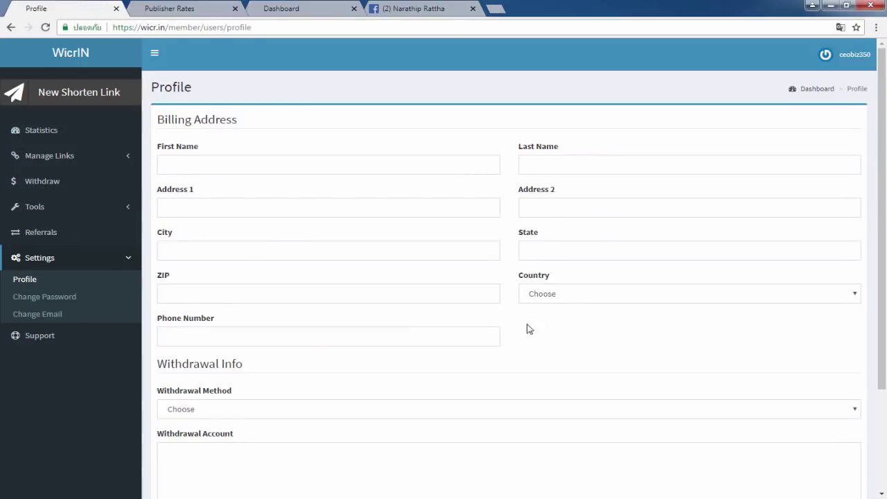
click(240, 172)
click(230, 202)
click(208, 165)
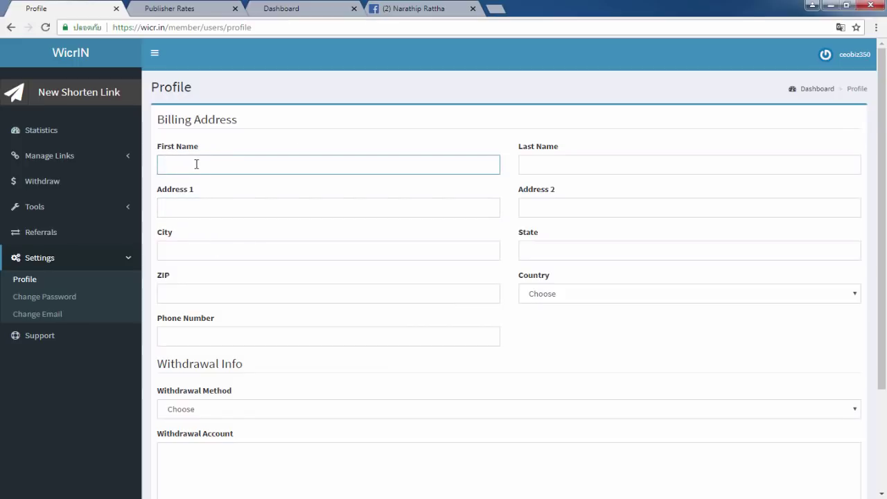
click(588, 173)
click(201, 208)
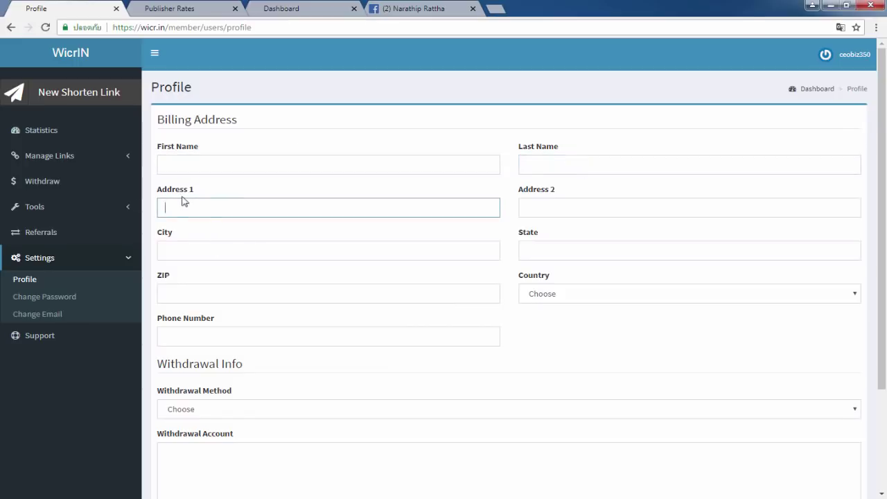
click(198, 247)
click(545, 249)
click(243, 299)
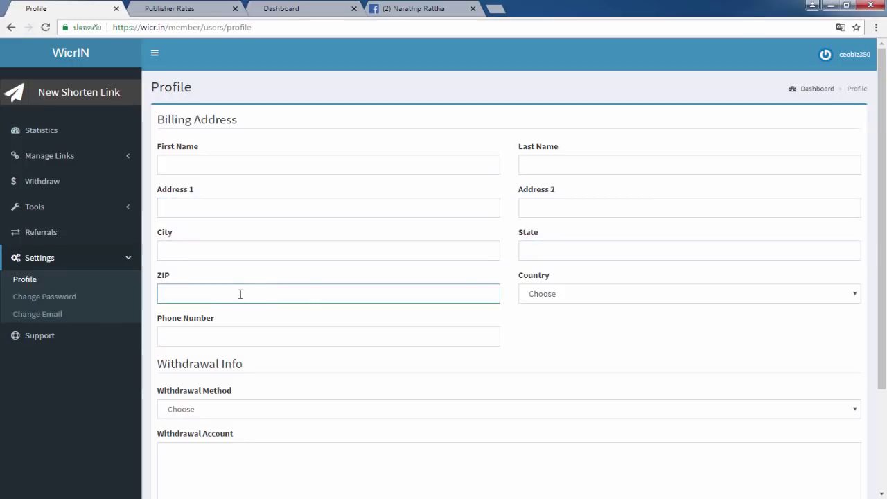
click(637, 299)
scroll(603, 222, down, 10)
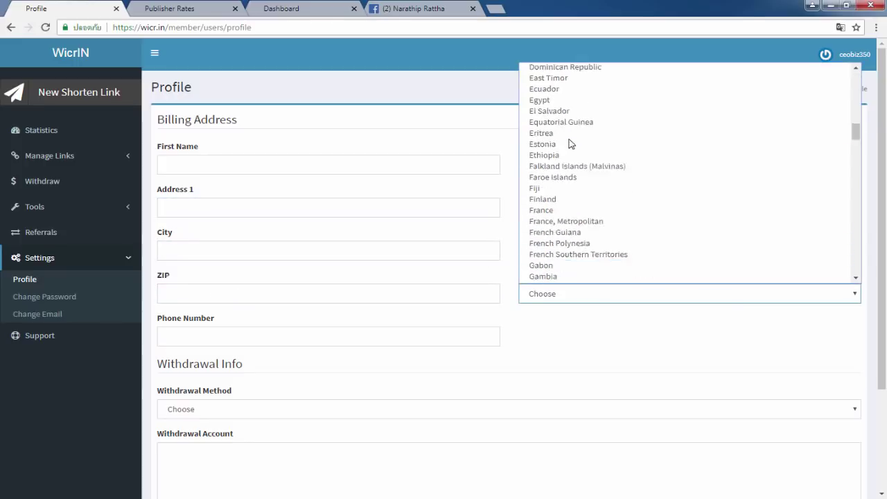
click(219, 339)
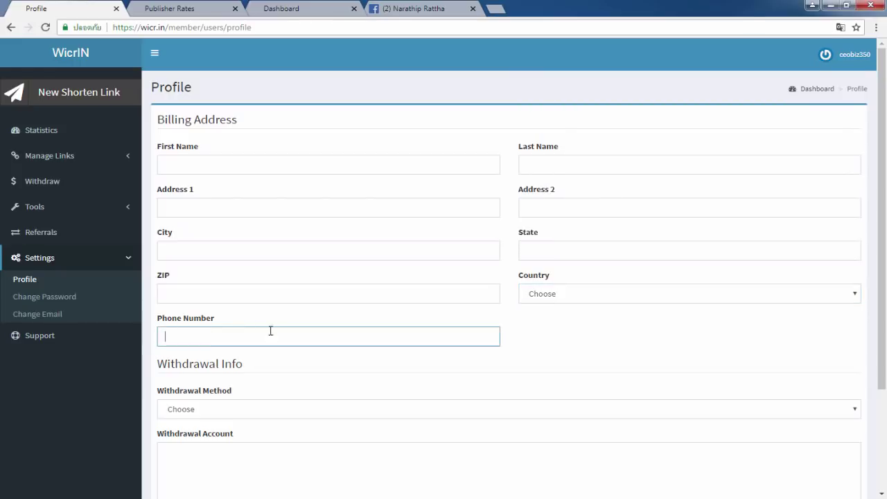
Set the withdrawal method to PayPal in the profile's Withdrawal Info section.
scroll(205, 331, down, 2)
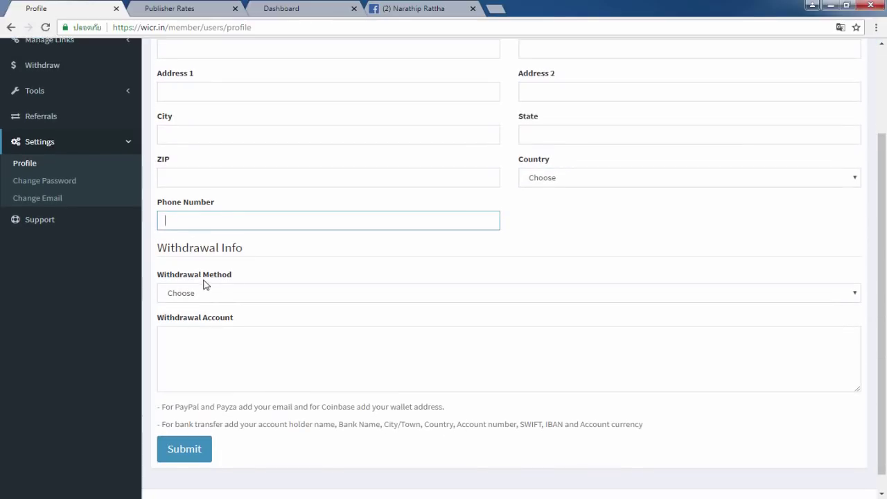
drag(167, 247, 235, 248)
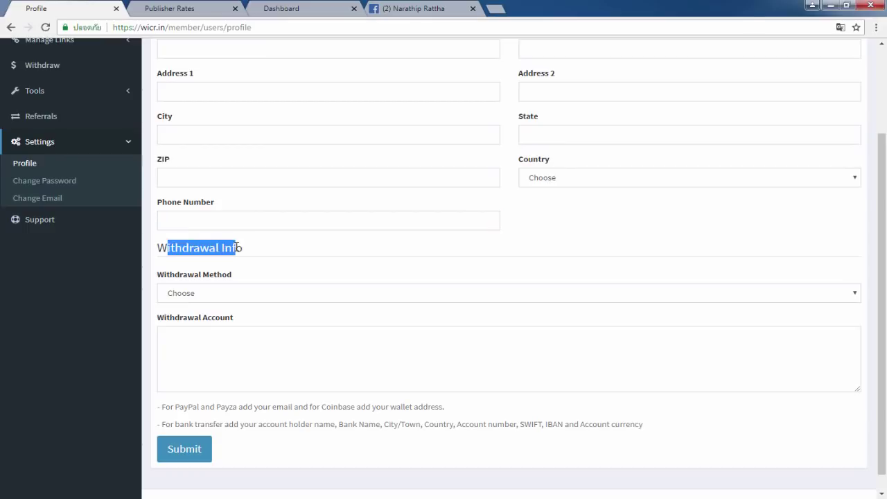
click(209, 249)
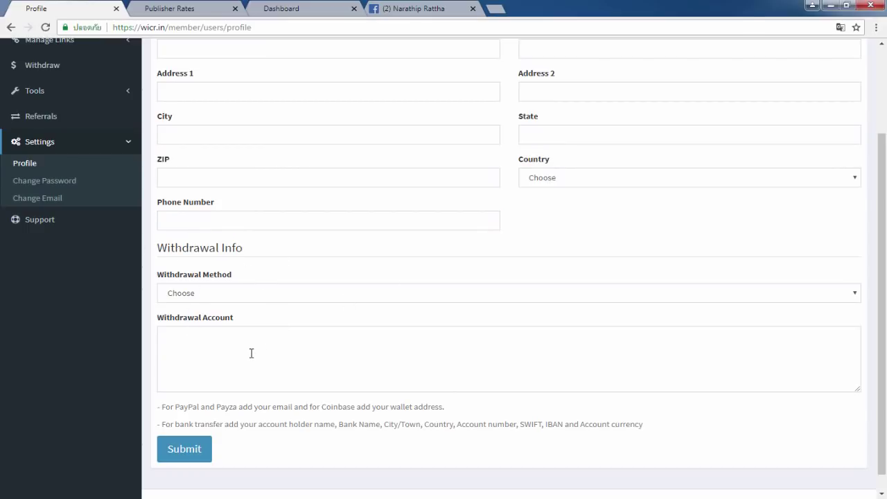
click(237, 297)
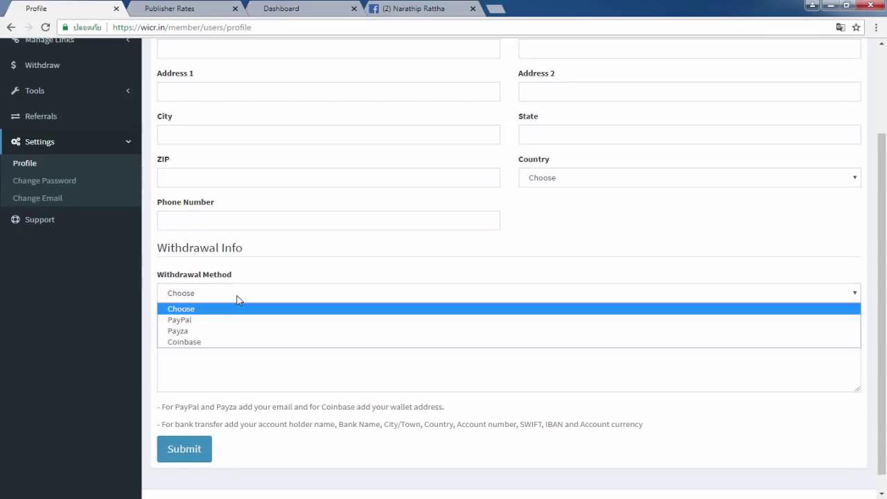
click(200, 322)
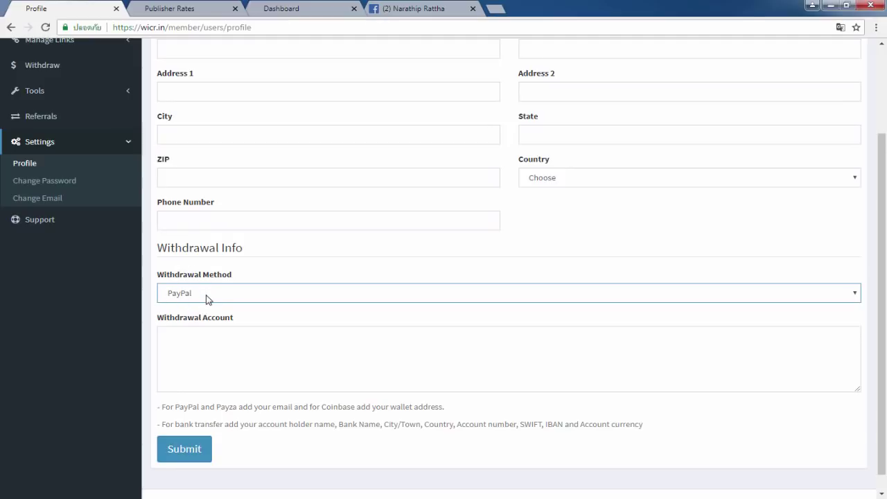
Try Payza as the withdrawal method and switch the choice back to PayPal.
click(206, 298)
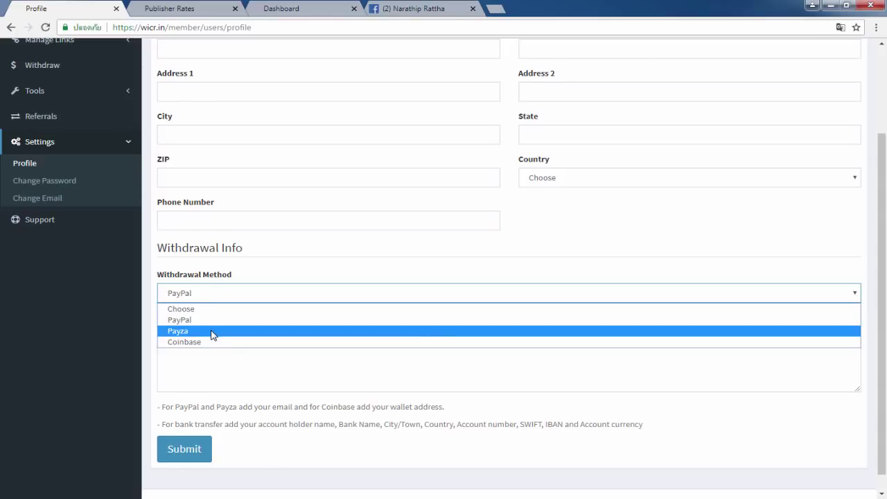
click(212, 336)
click(206, 296)
click(198, 319)
Fill in the PayPal account e-mail, full name and phone number, with Thailand as country and "-" for Address 1, city, state and ZIP.
click(198, 344)
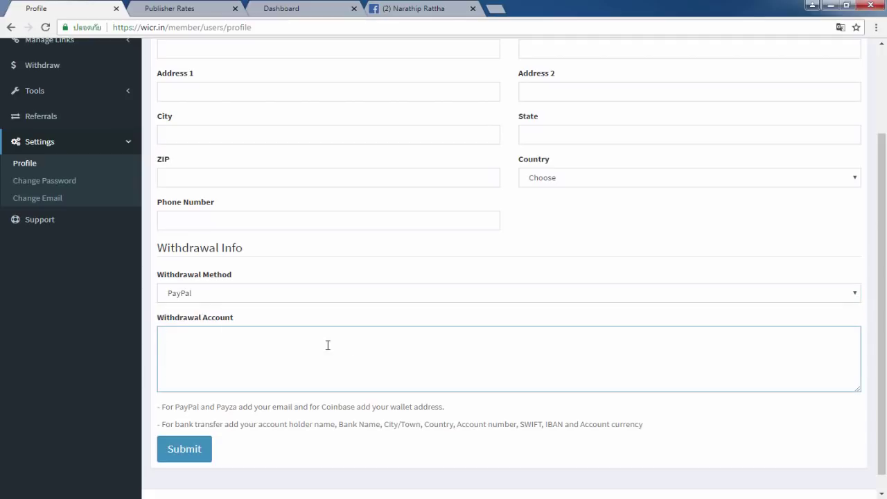
text(prmae)
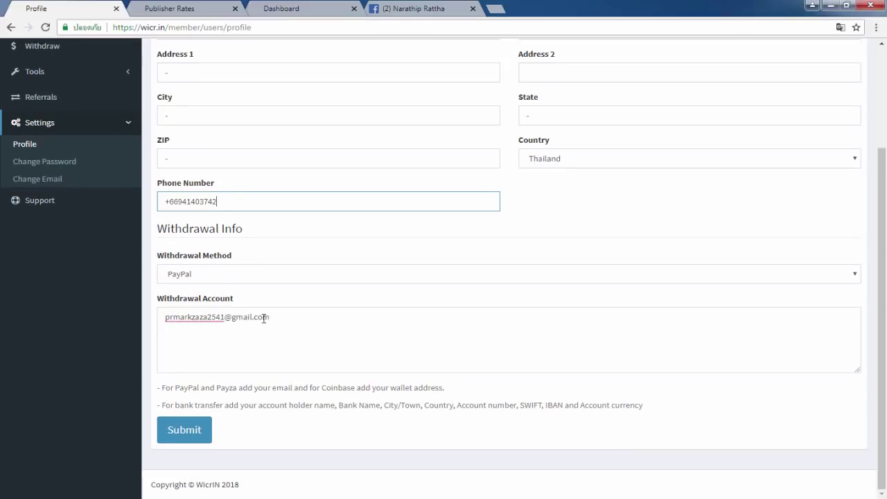
scroll(263, 358, up, 3)
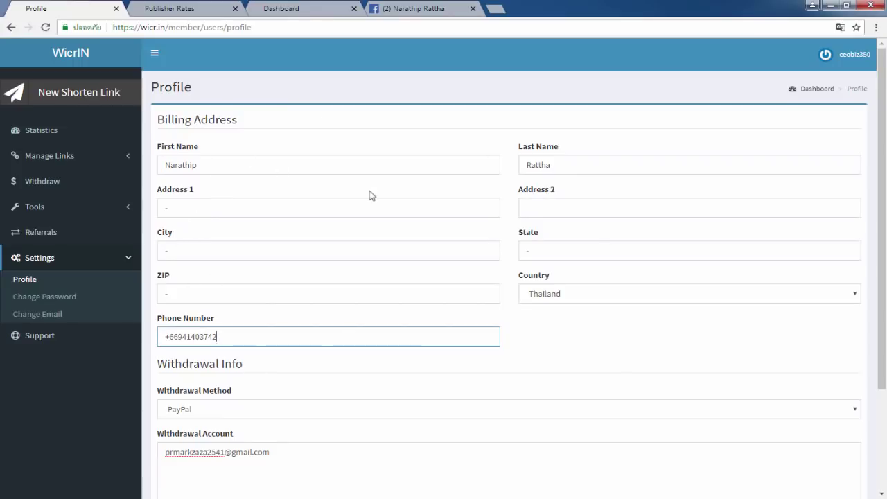
scroll(281, 172, down, 2)
key(shift+Tab)
key(shift+Tab)
key(shift+Tab)
scroll(215, 243, up, 2)
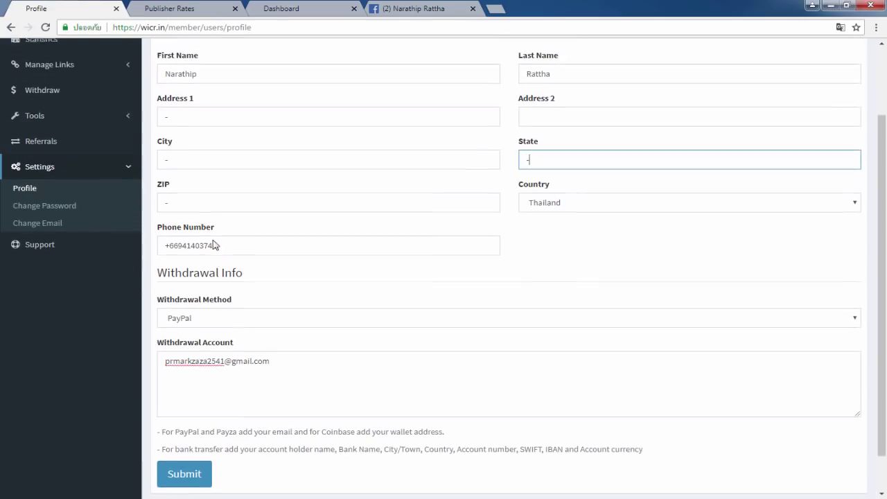
scroll(247, 192, down, 2)
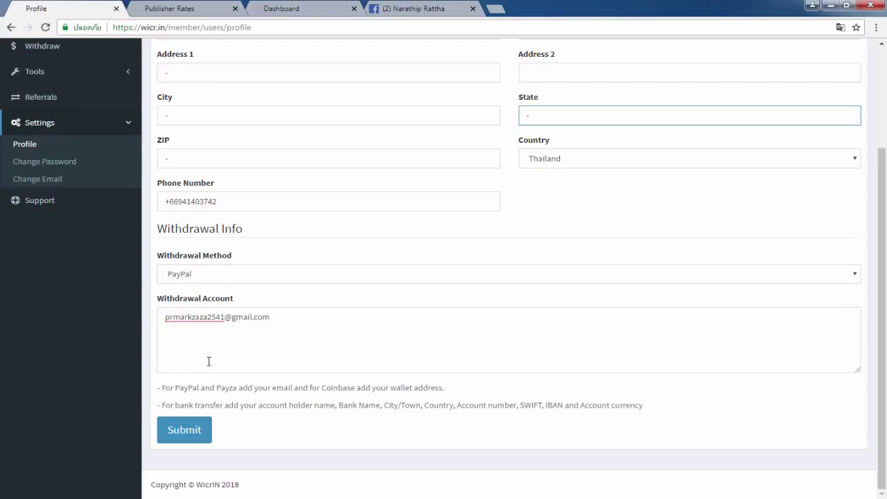
Submit the profile form and check the saved billing address and withdrawal details.
click(183, 435)
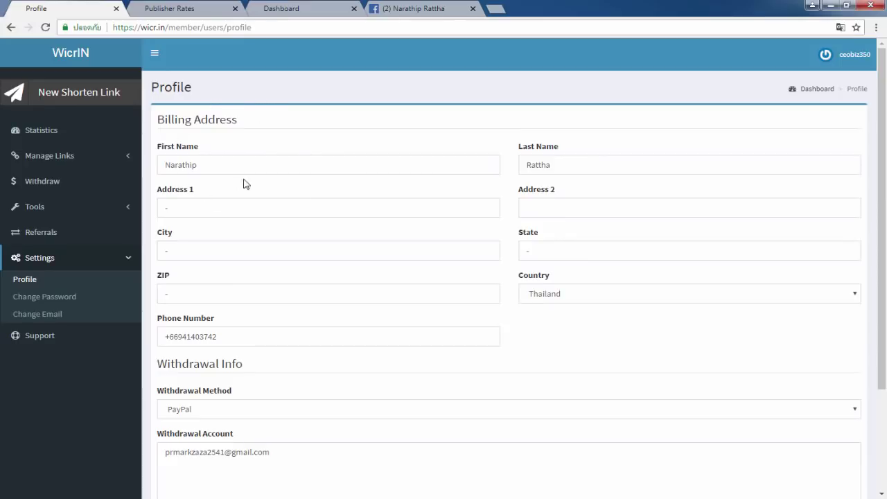
key(Tab)
scroll(241, 408, down, 2)
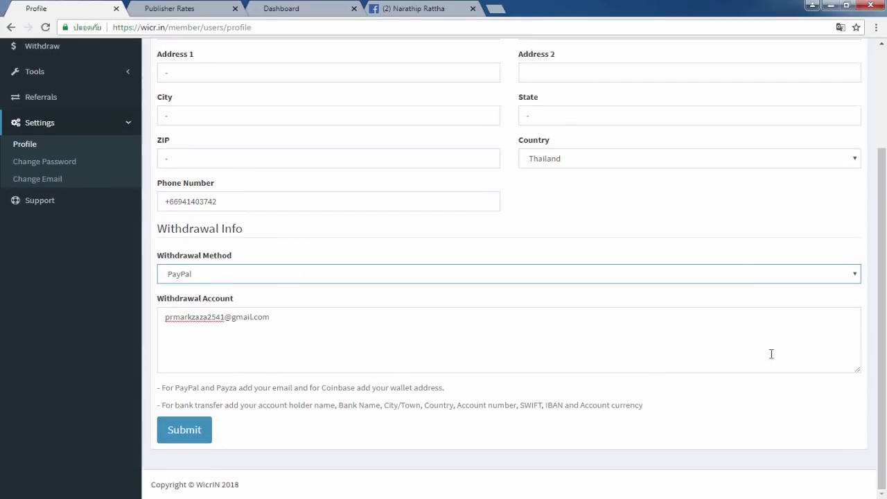
scroll(467, 273, up, 2)
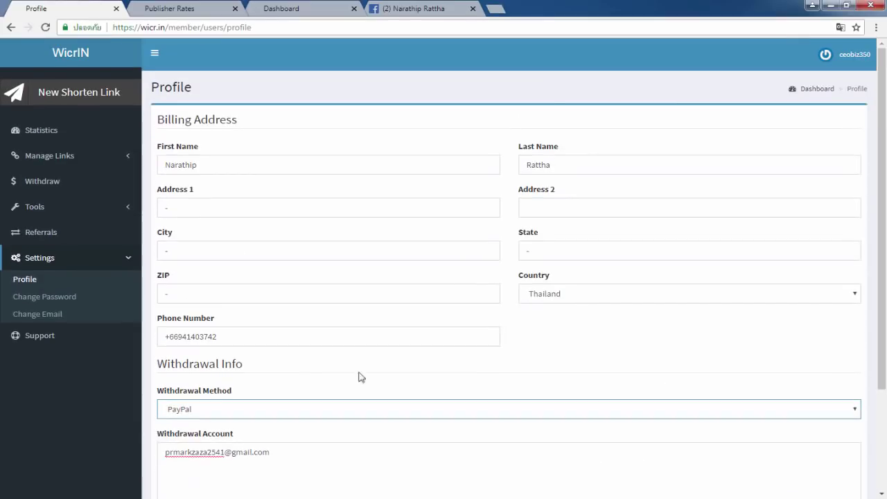
Open the Withdraw Funds page and read the minimum payout amount and the payment time after a request.
click(39, 185)
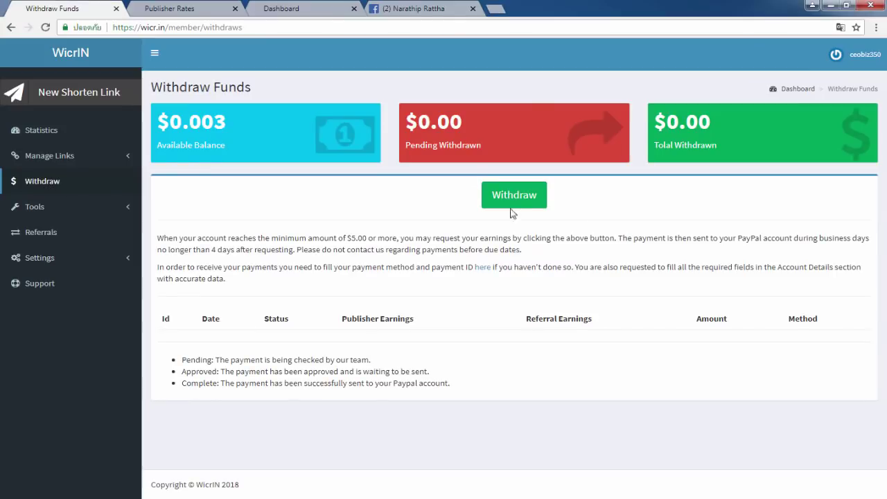
drag(337, 237, 385, 239)
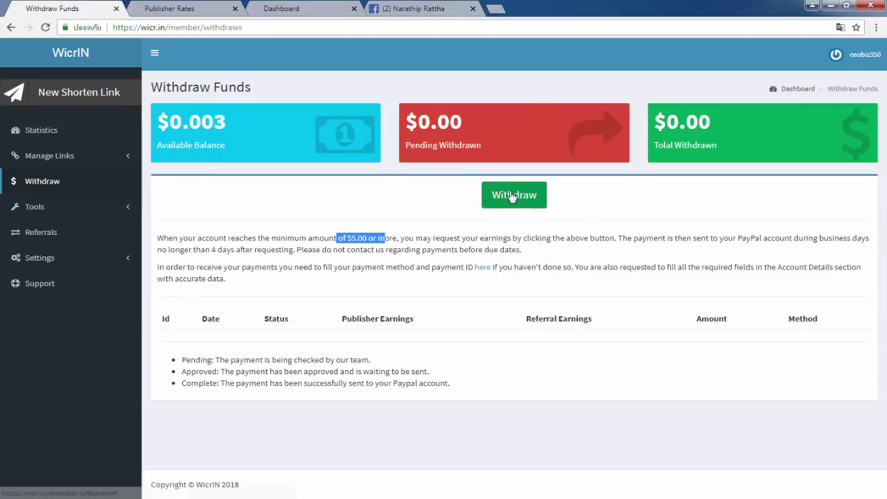
drag(200, 249, 274, 251)
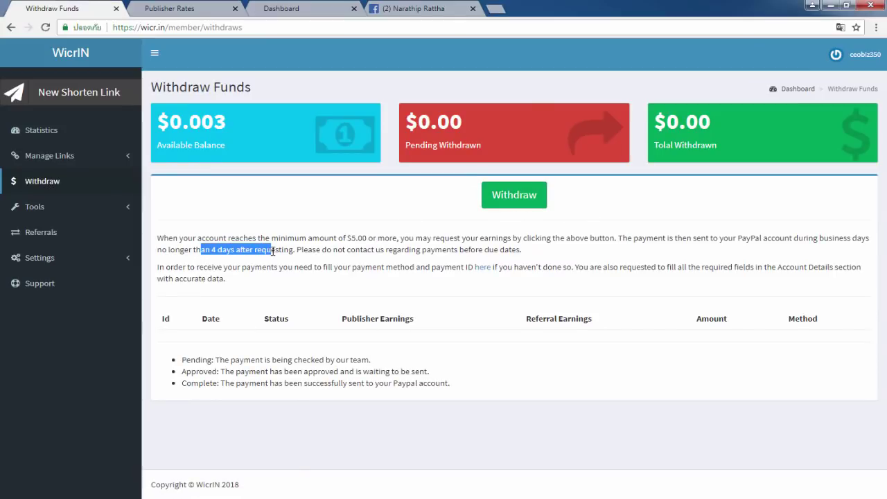